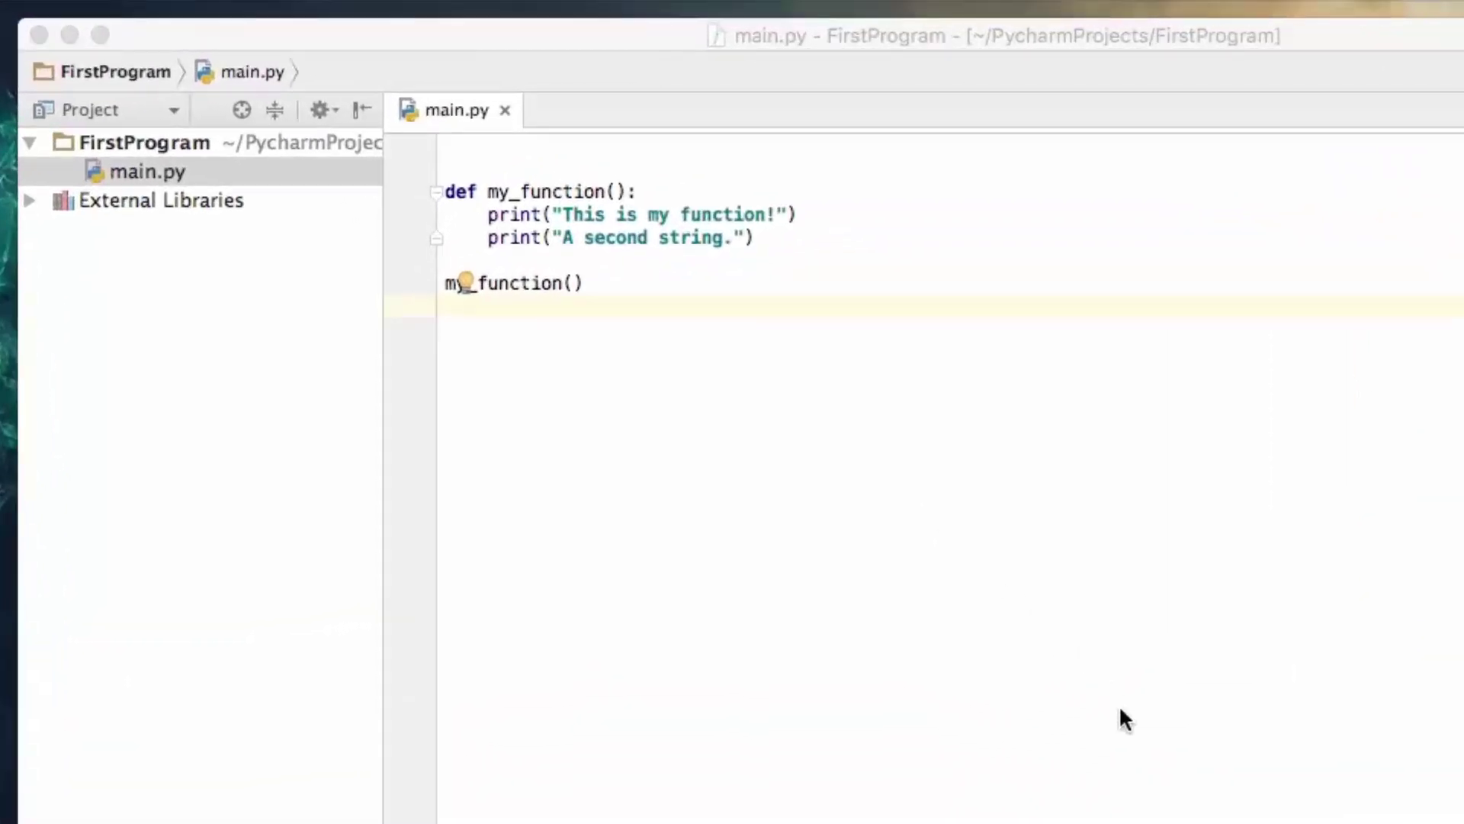
Step: Highlight the existing my_function code, its call line and its two print lines to review them
left_click(669, 283)
left_click_drag(670, 282, 428, 189)
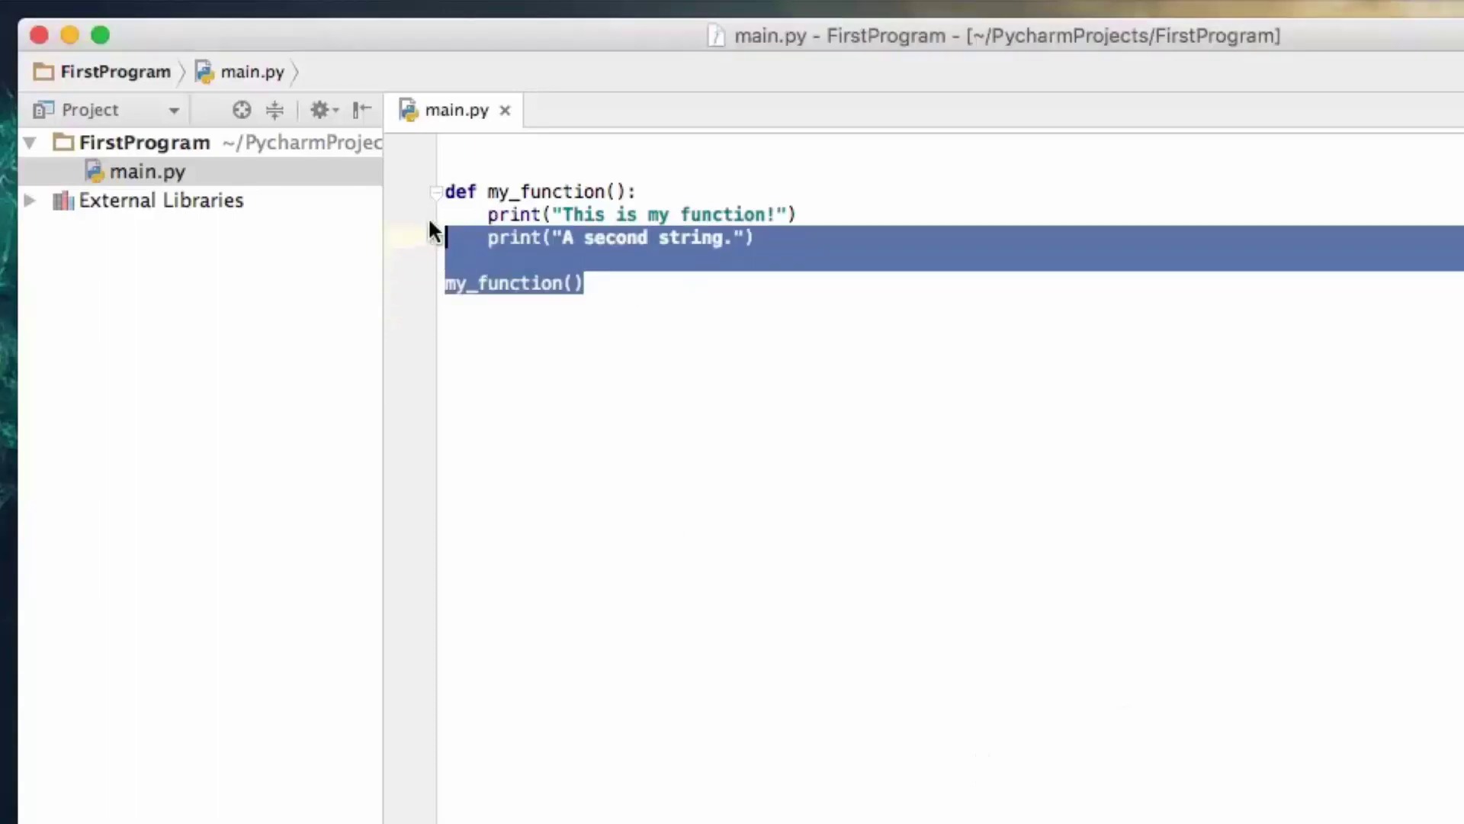
left_click(666, 334)
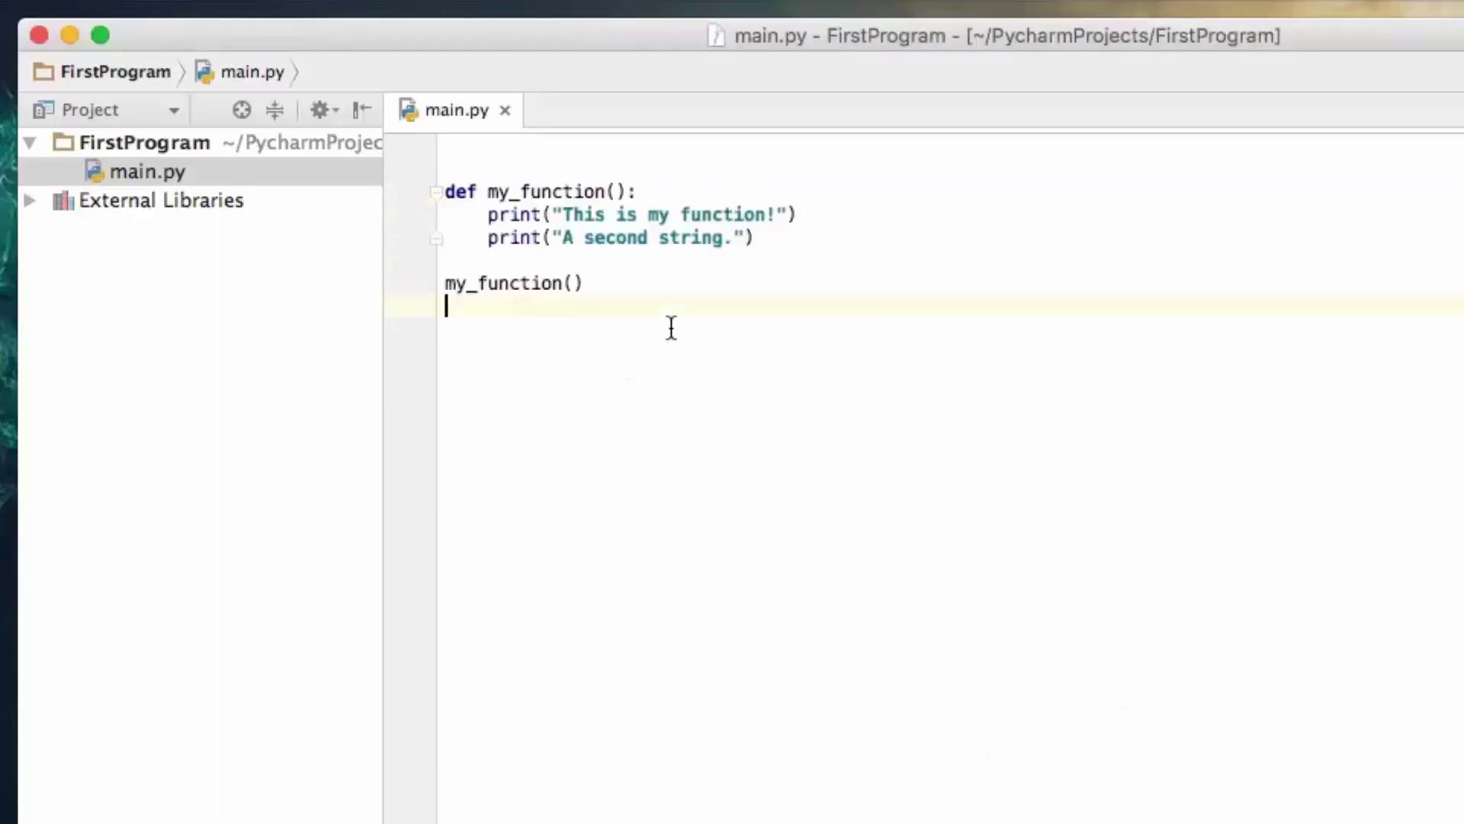
left_click_drag(595, 283, 350, 283)
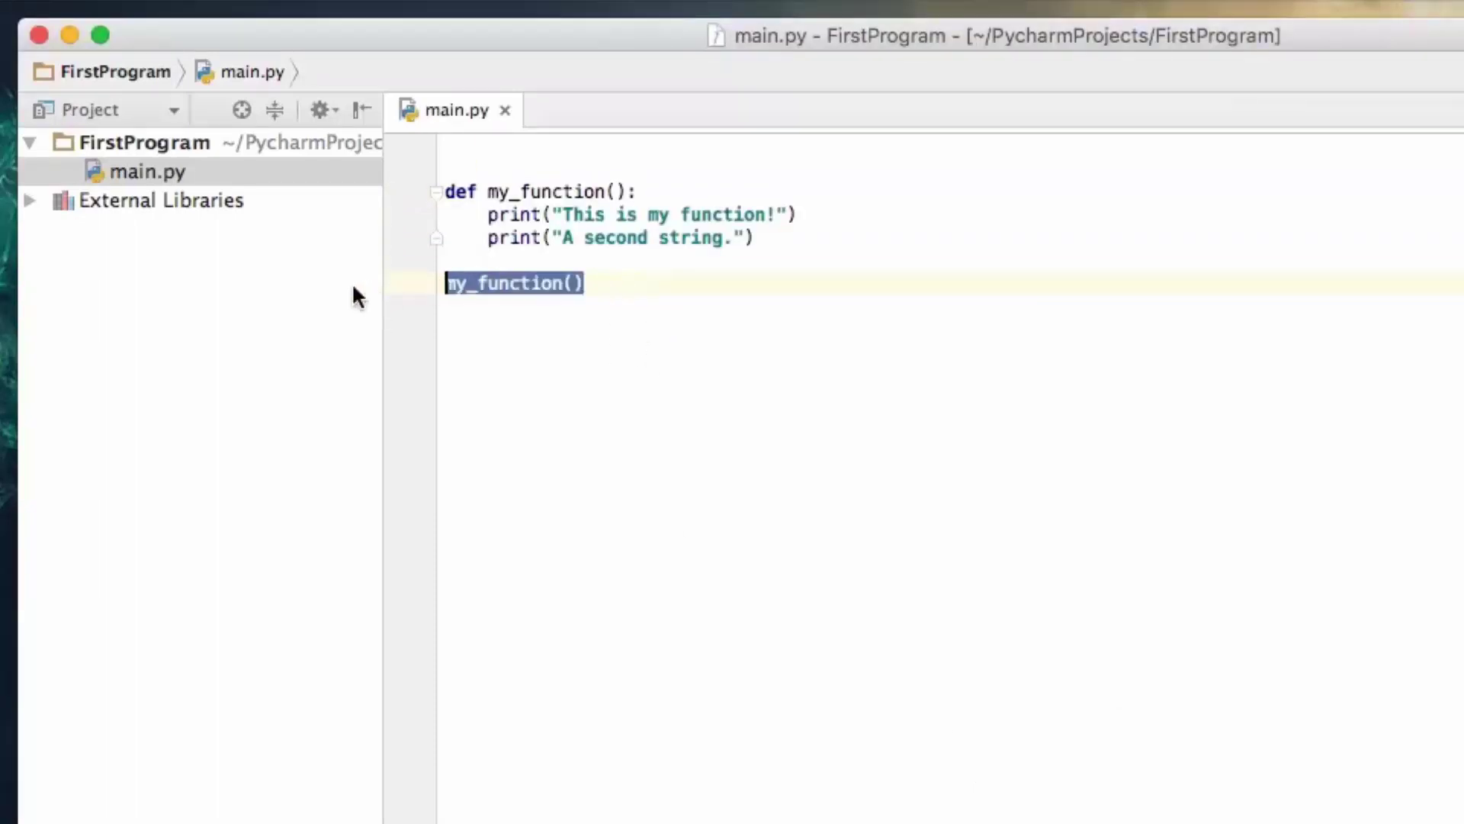
left_click(624, 287)
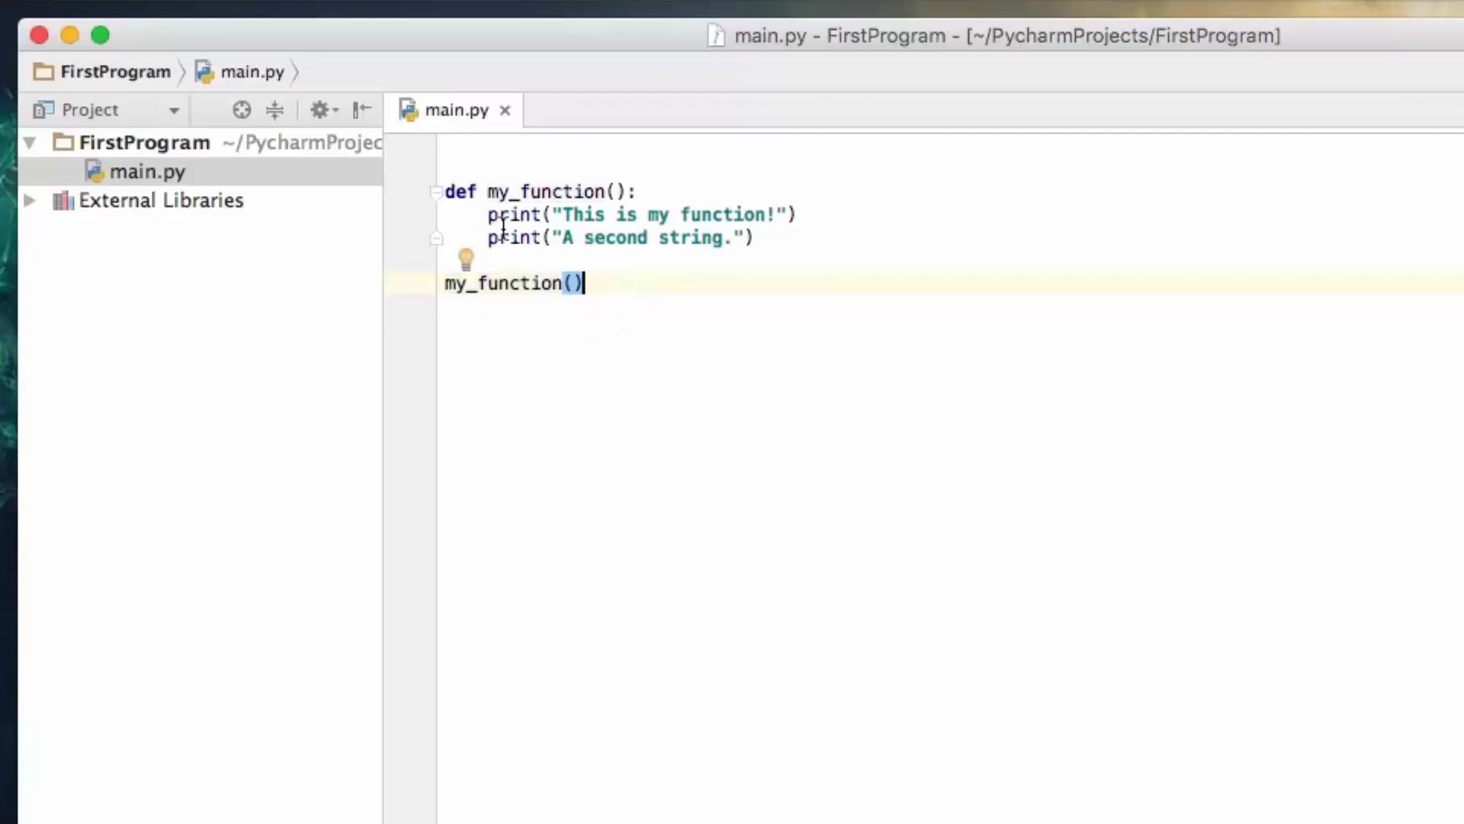
mouse_move(488, 214)
left_mouse_down()
mouse_move(803, 233)
mouse_move(551, 236)
left_mouse_up()
left_click(444, 259)
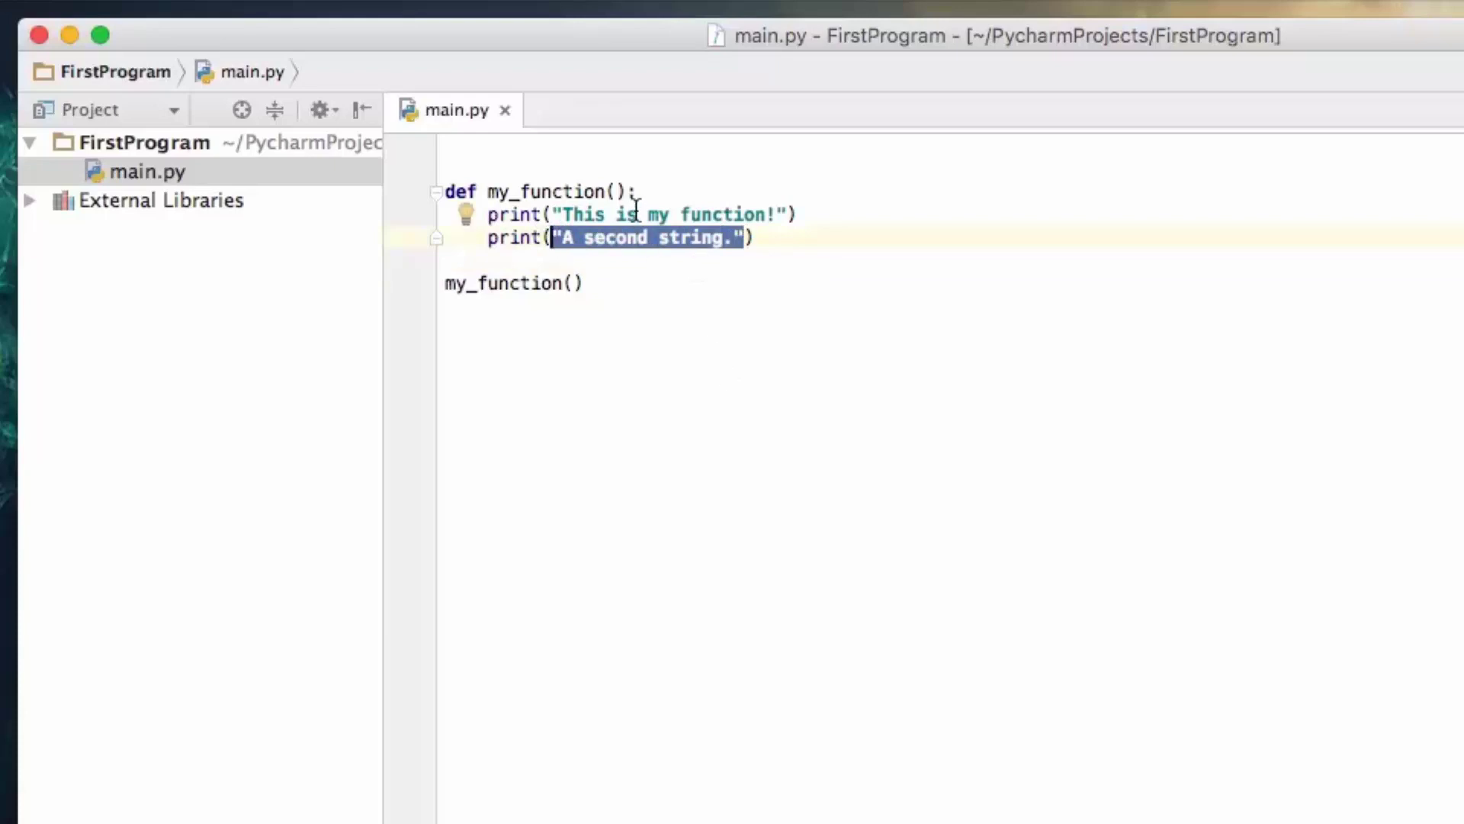
Step: Add parameters str1 and str2 to the my_function definition, fixing the dtr2 typo
left_click(620, 191)
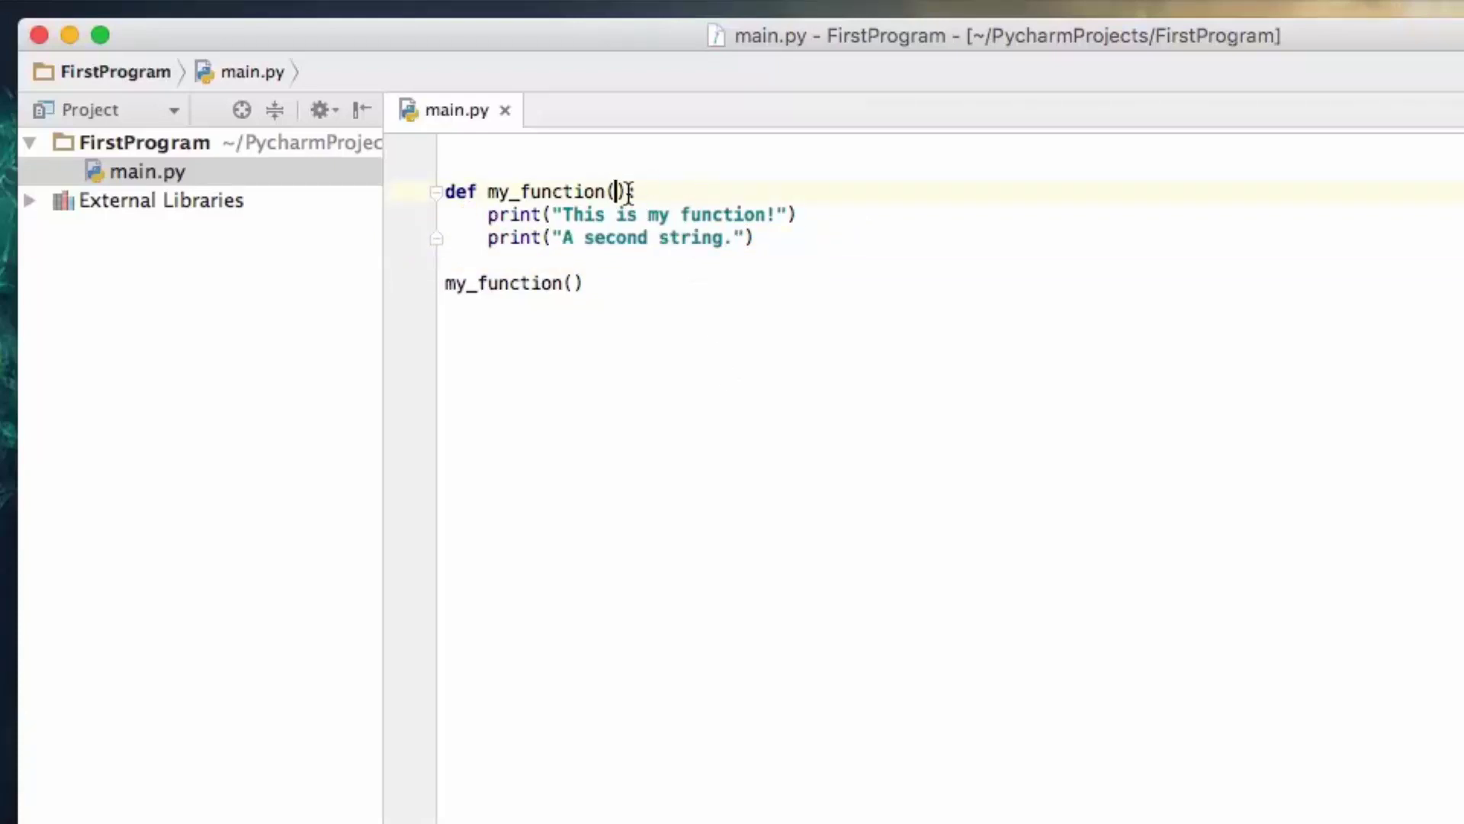
left_click_drag(607, 191, 627, 191)
left_click(618, 191)
type("s")
type("tr1, ")
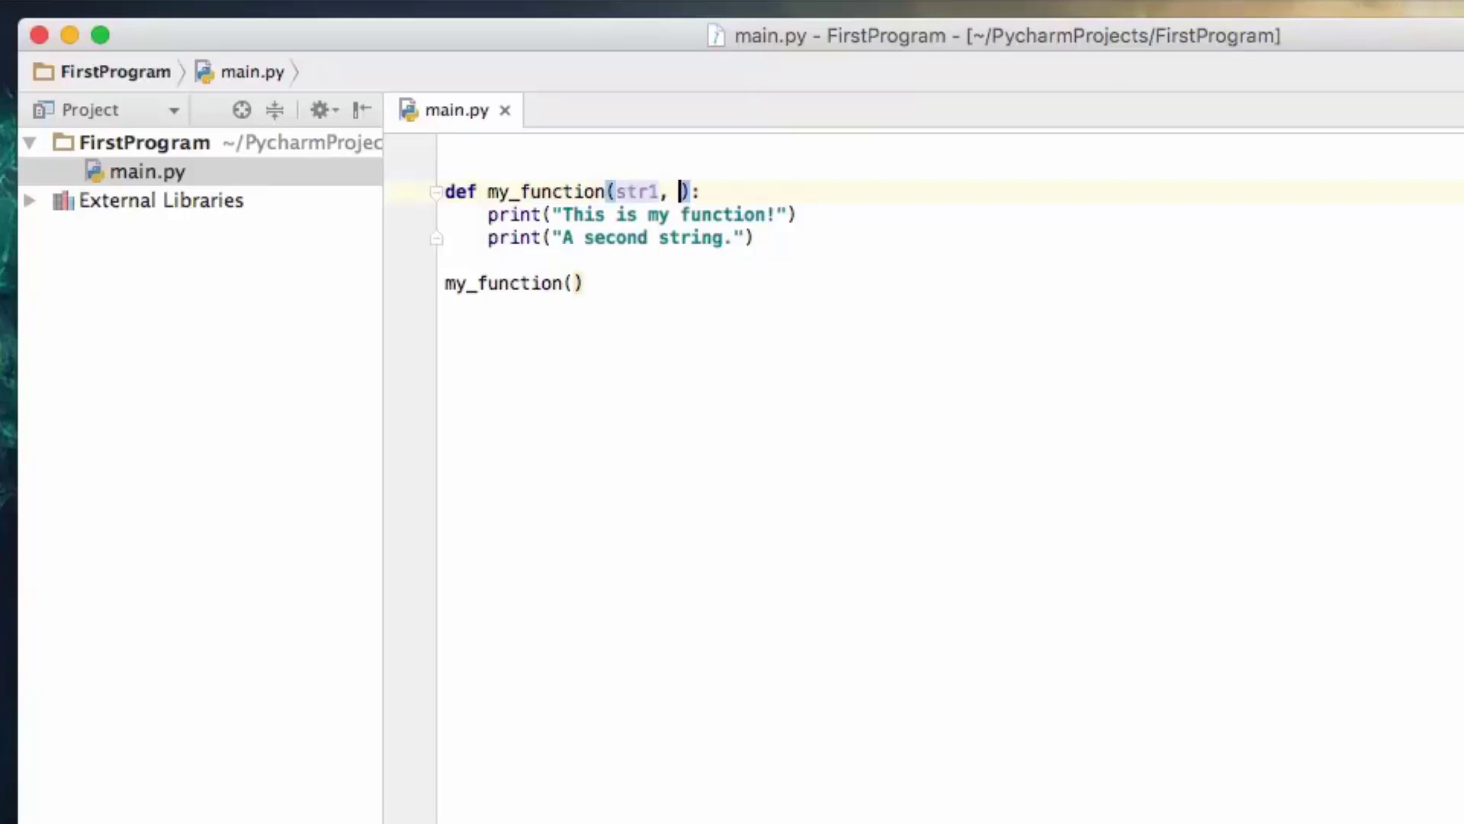
type("dtr2")
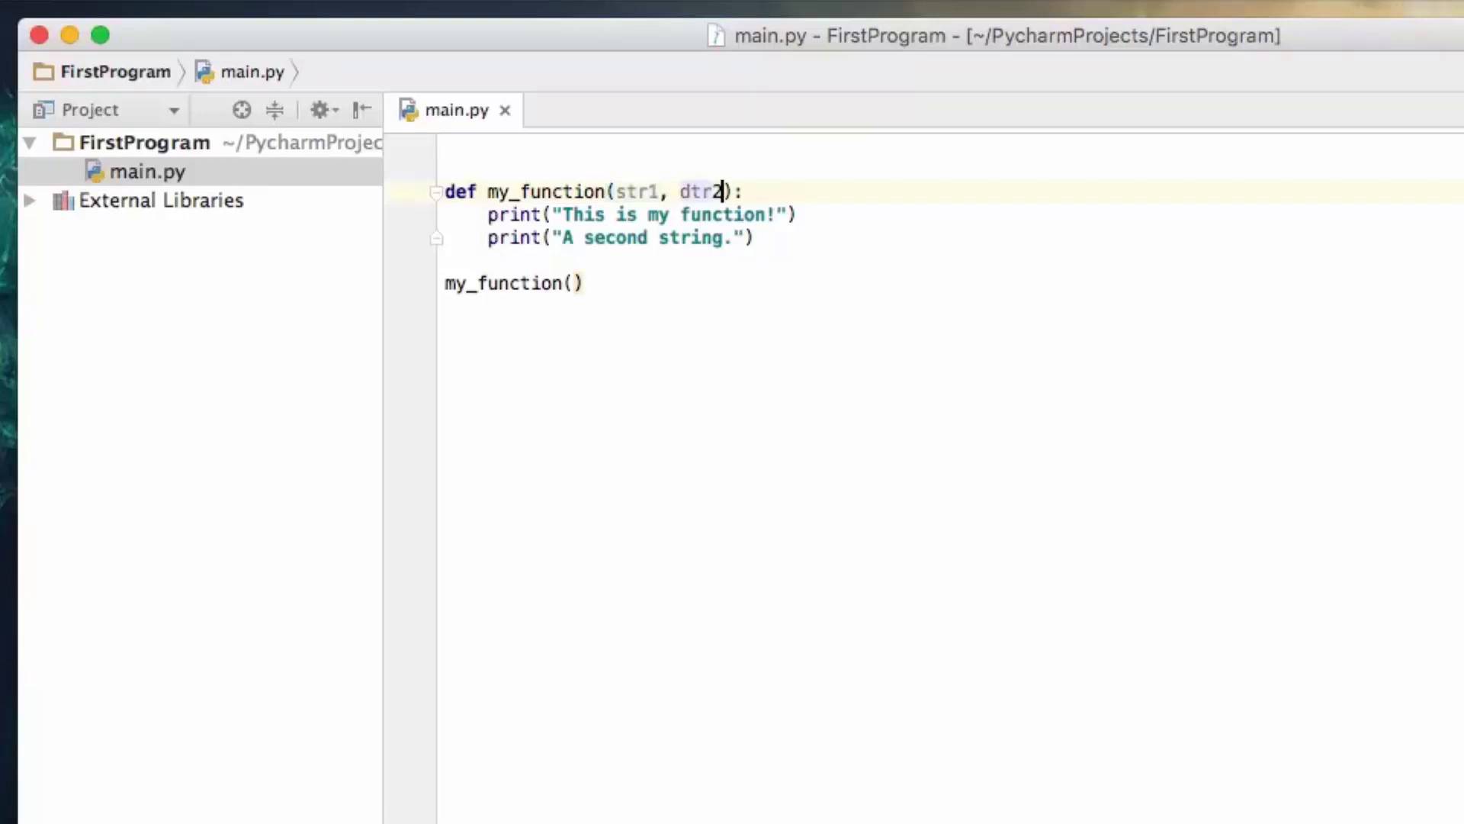
key("Left")
key("Left")
key("Left")
key("BackSpace")
type("s")
mouse_move(636, 191)
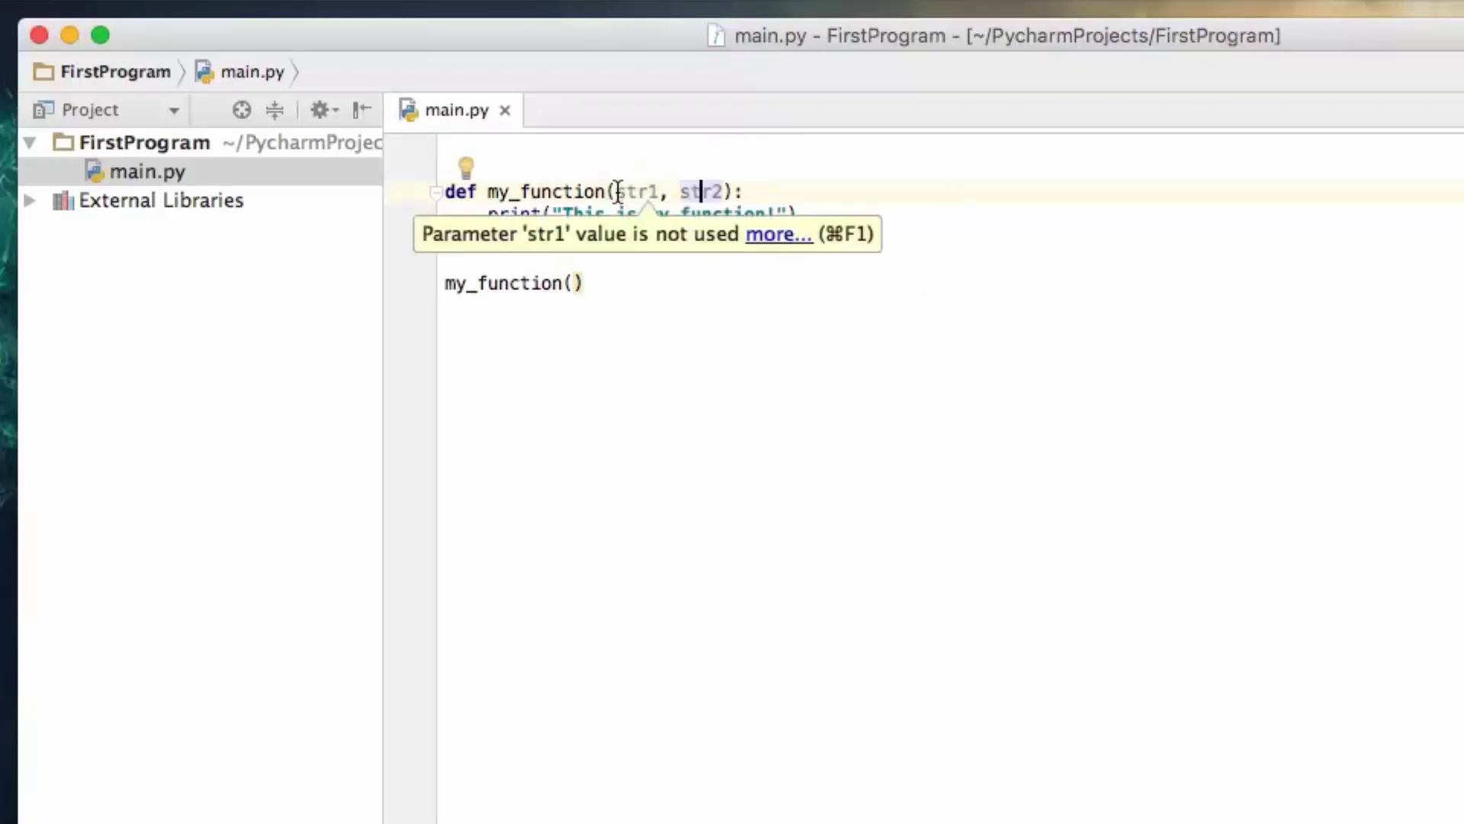
left_click_drag(615, 191, 659, 191)
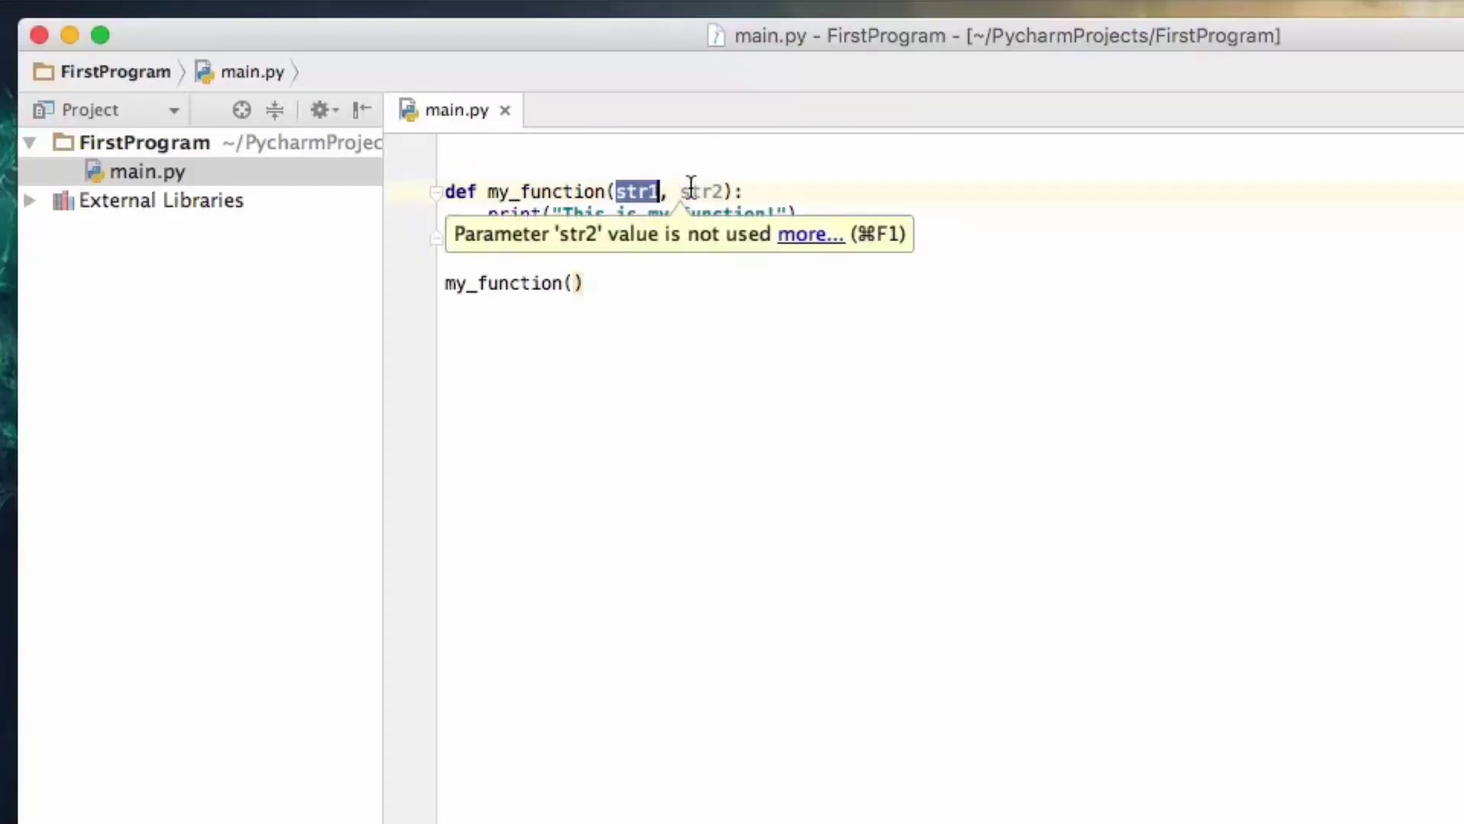
mouse_move(701, 191)
left_click(769, 193)
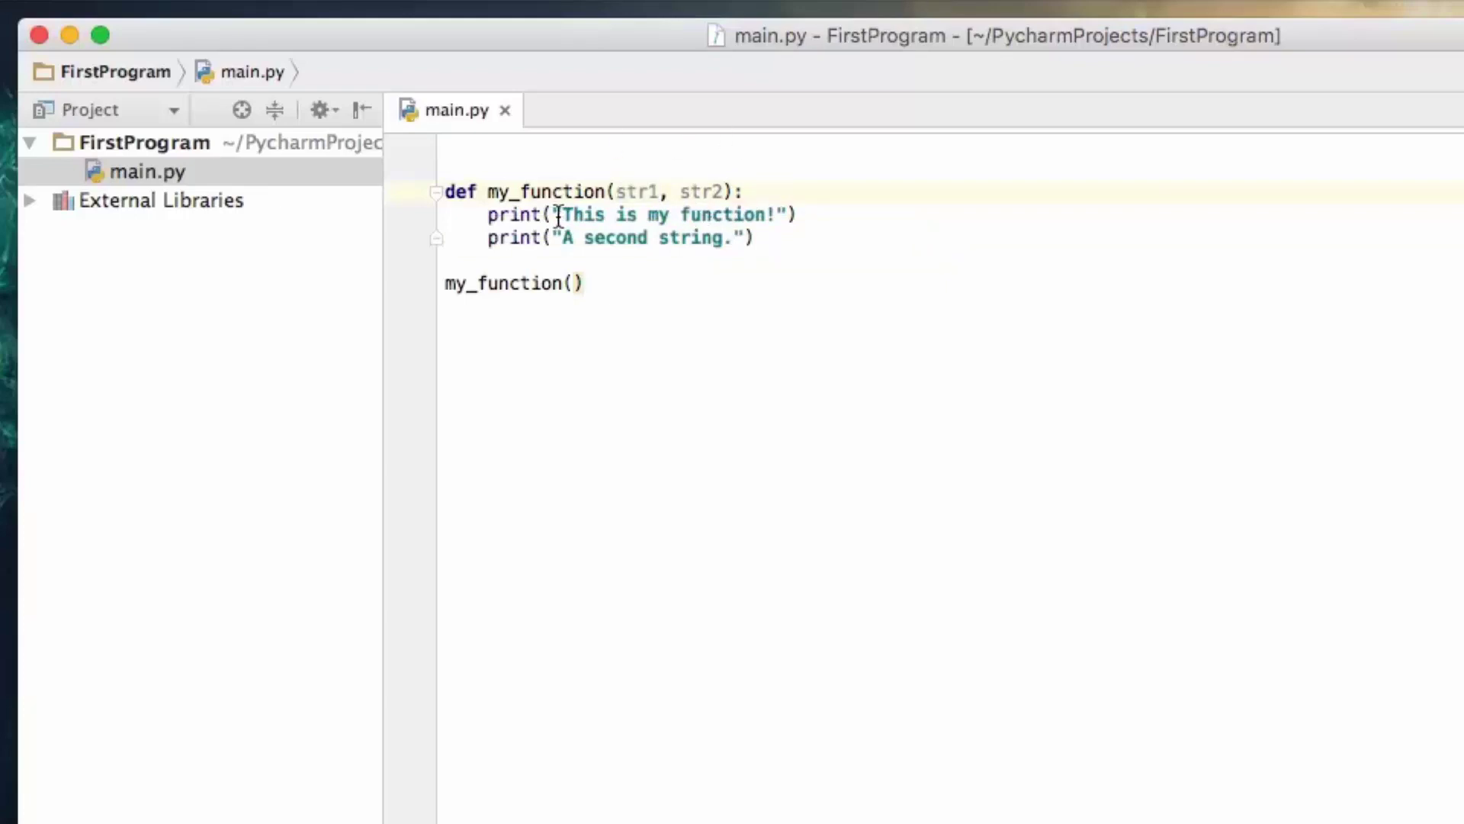
Step: Replace 'This is my function!' and 'A second string.' in the print calls with str1 and str2
left_click_drag(554, 215, 793, 214)
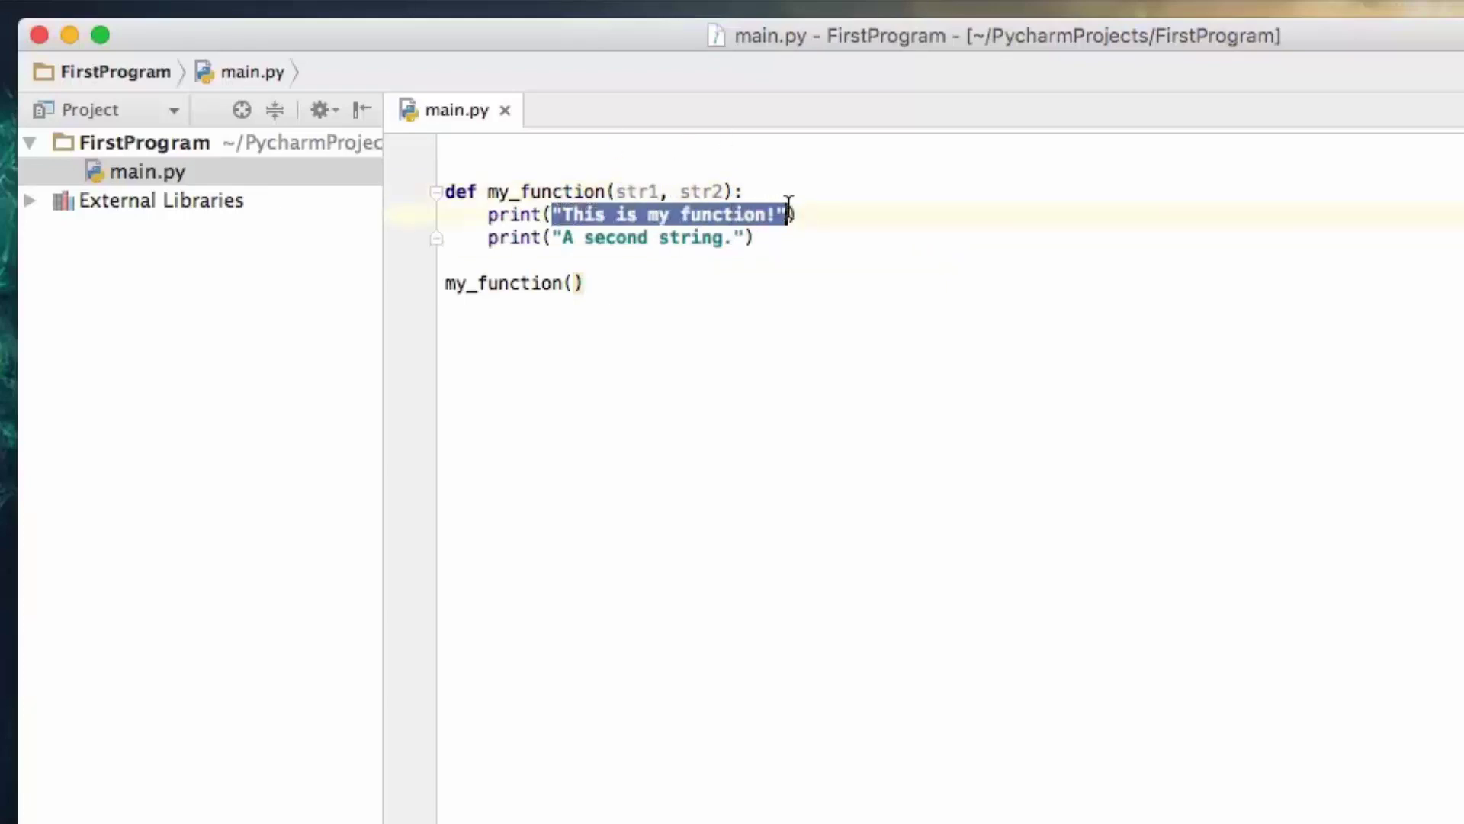
type("s")
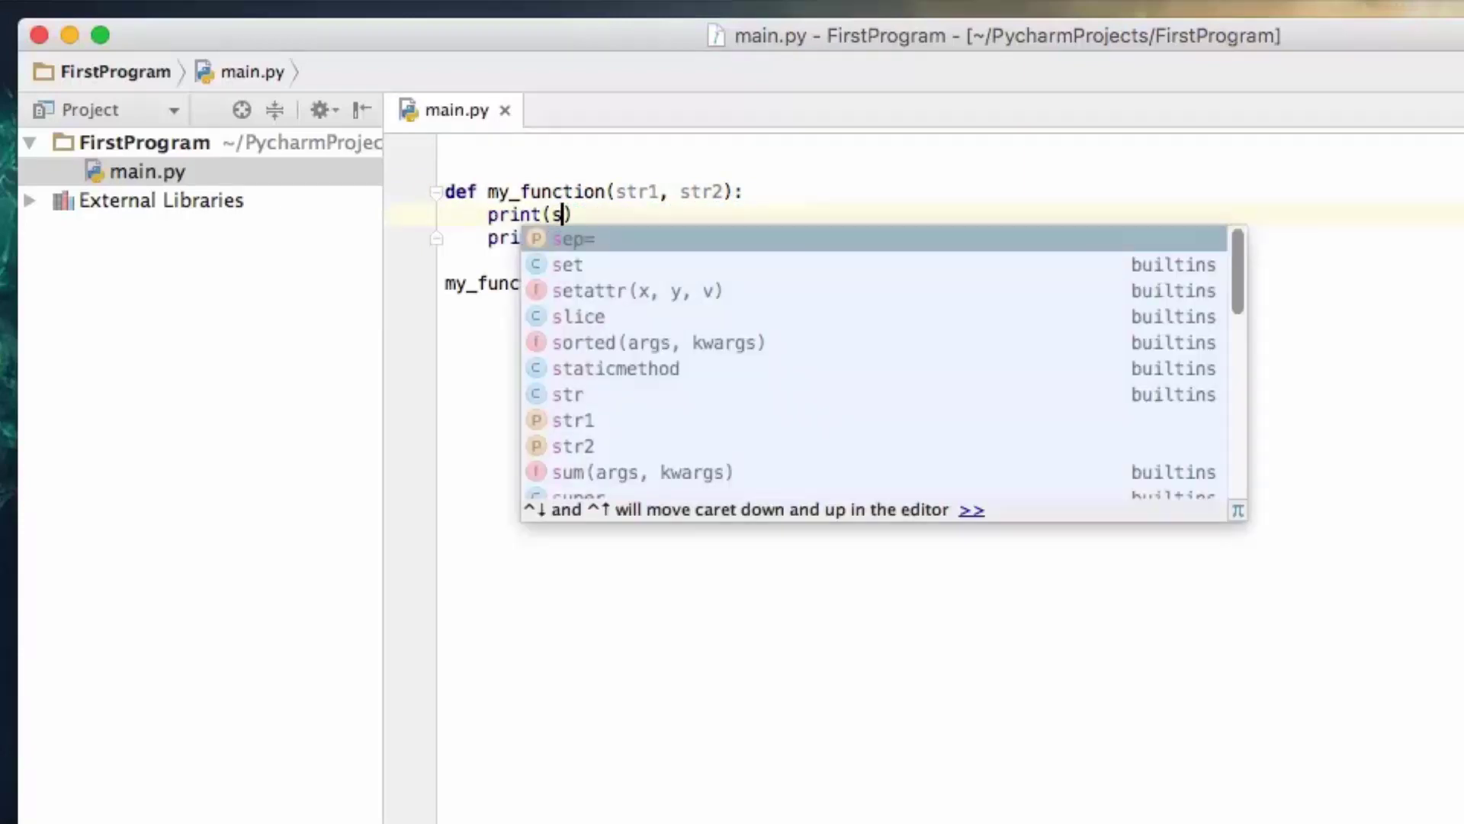
type("tr1")
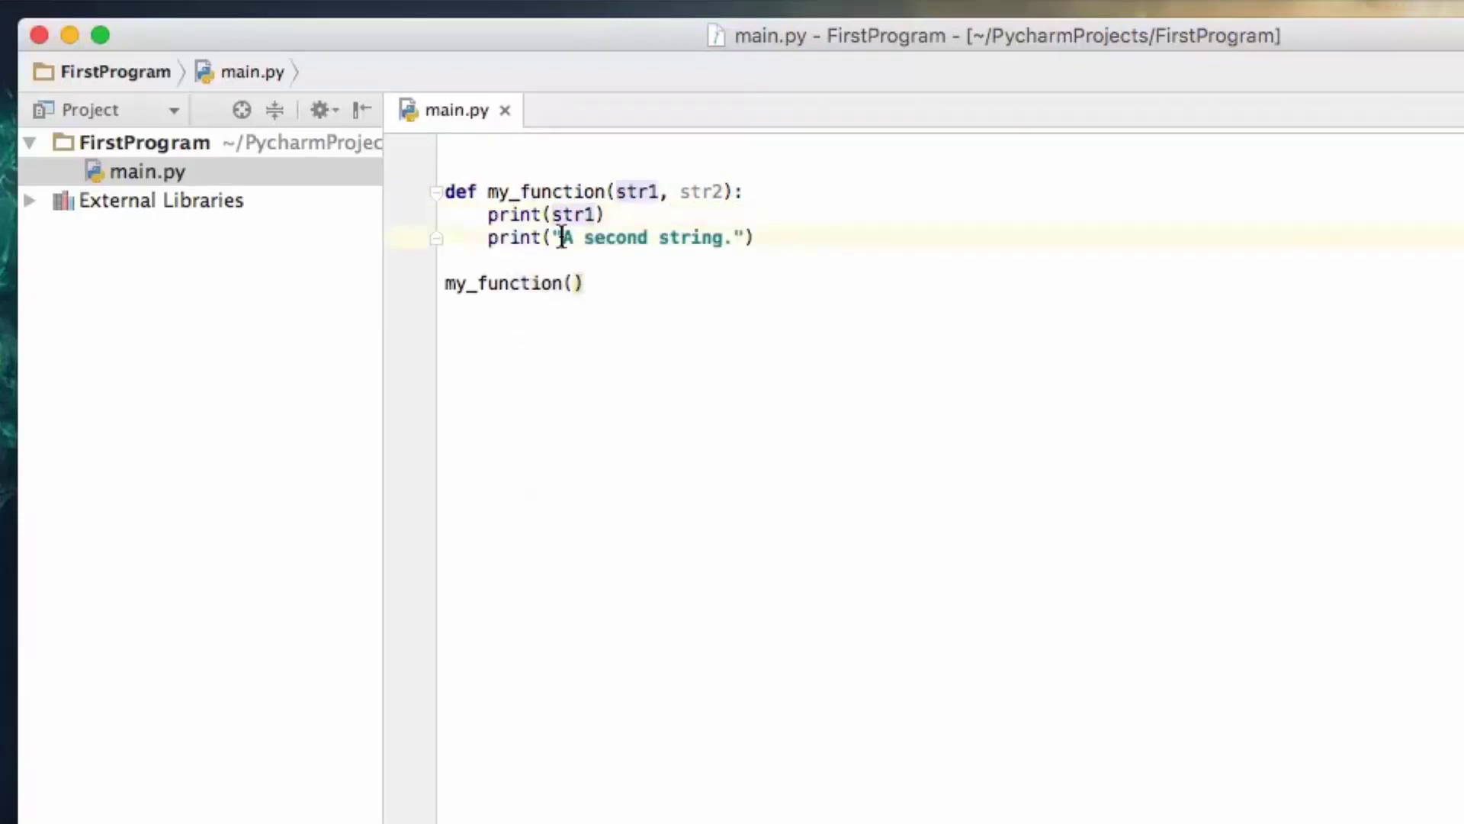
left_click_drag(554, 238, 746, 236)
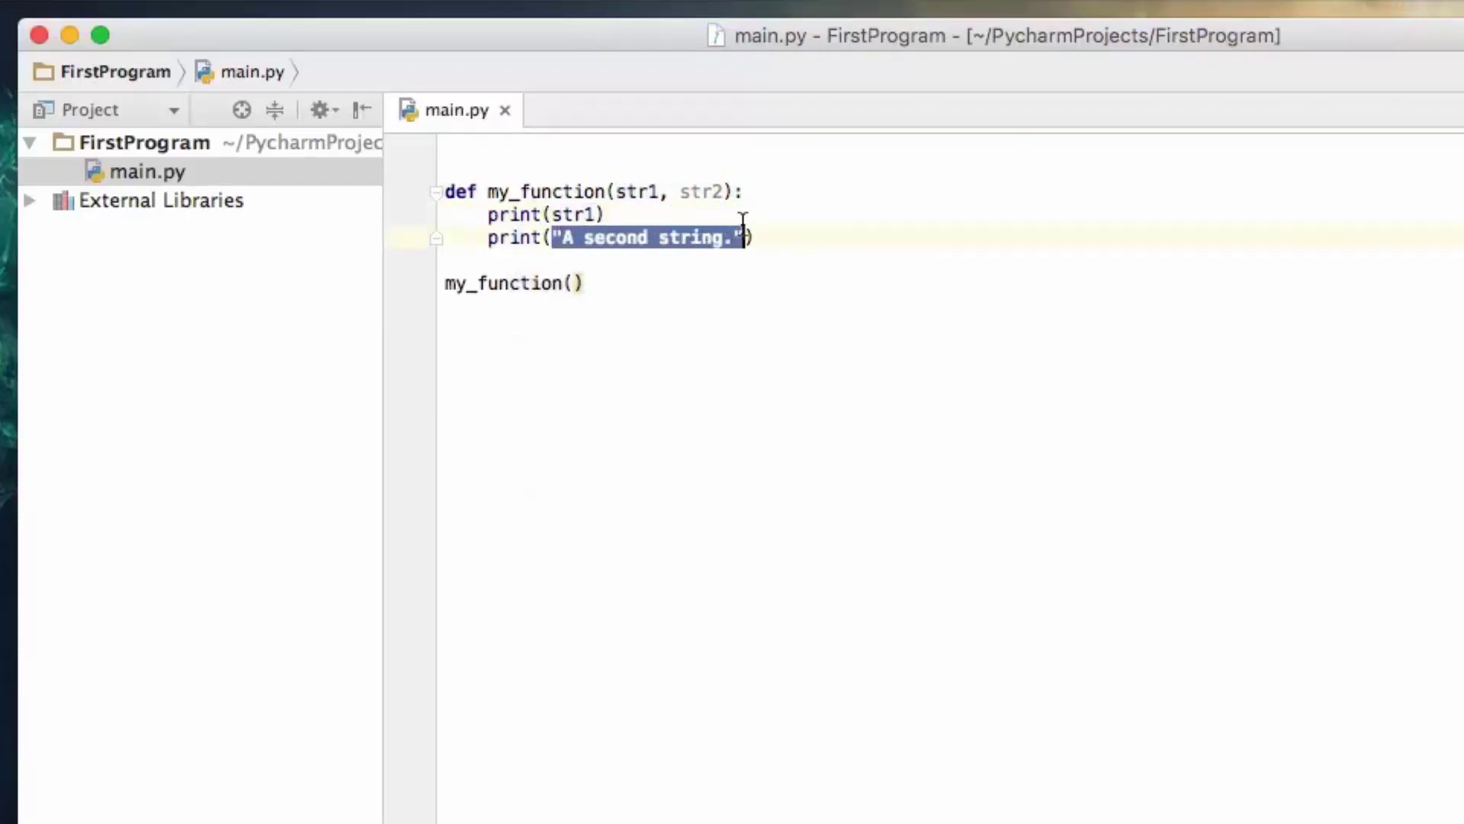
type("str2")
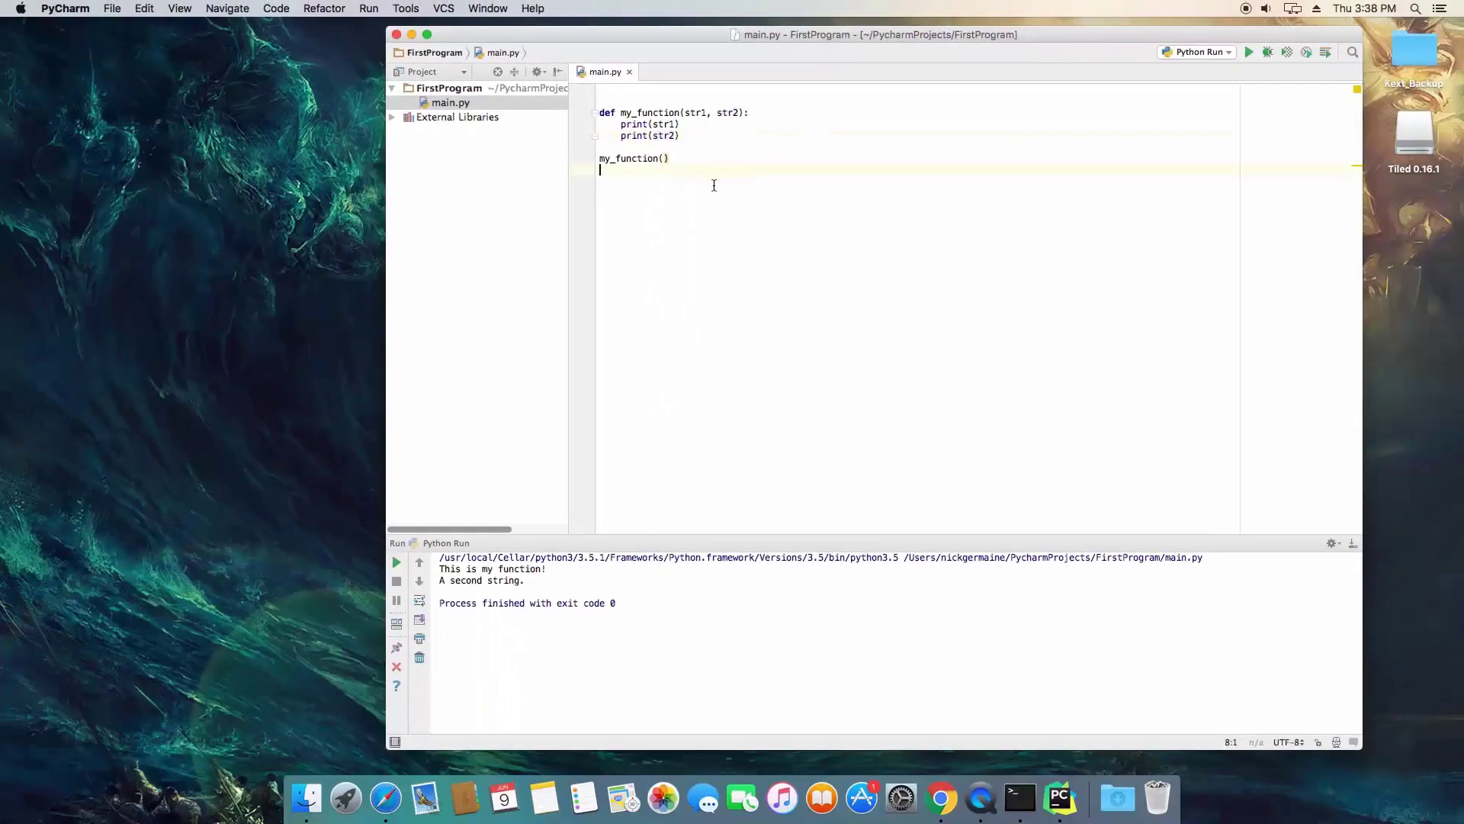
left_click(608, 159)
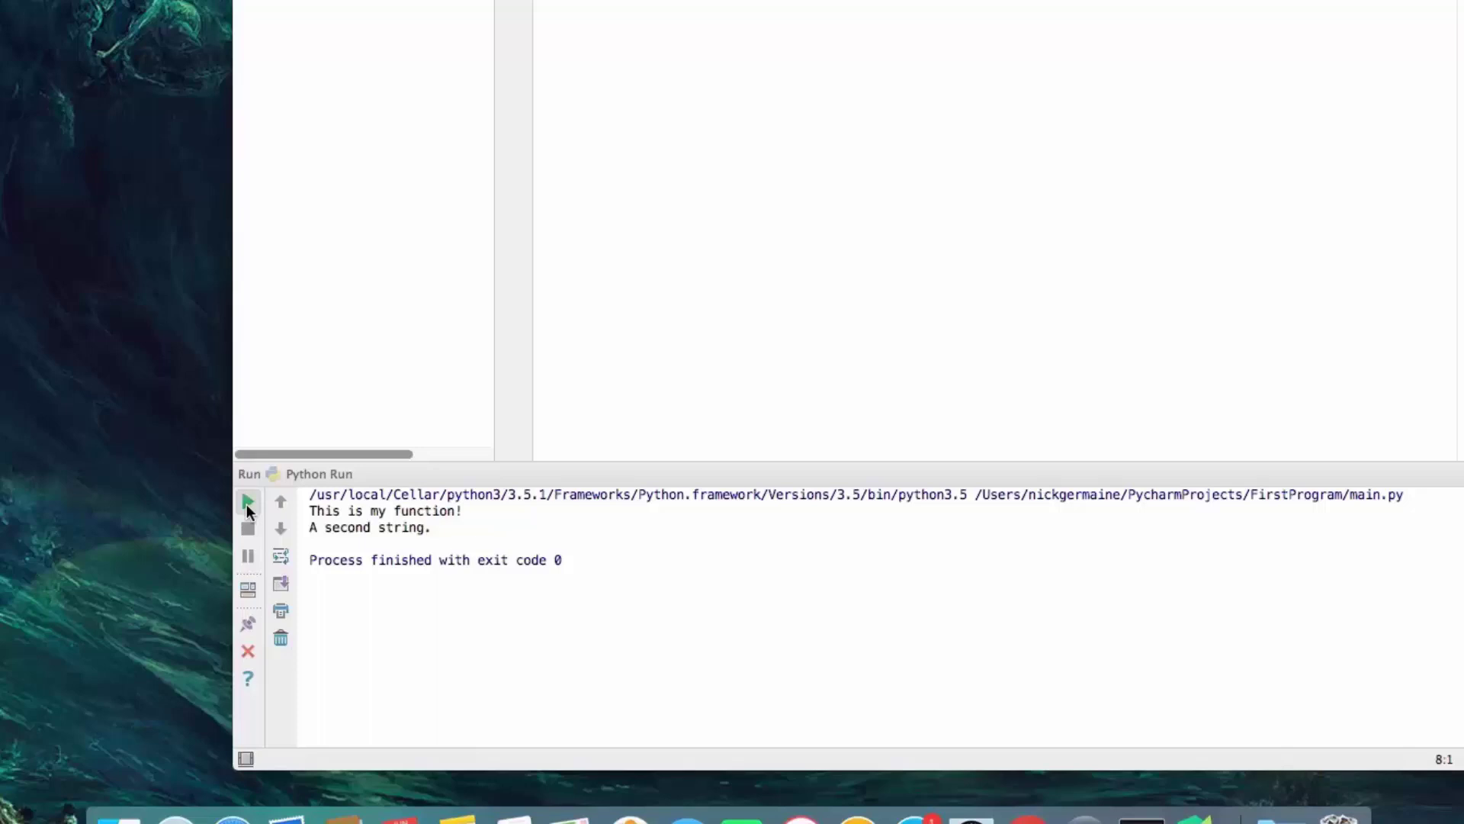
Step: Re-run main.py, which fails with a TypeError about missing arguments str1 and str2
left_click(396, 562)
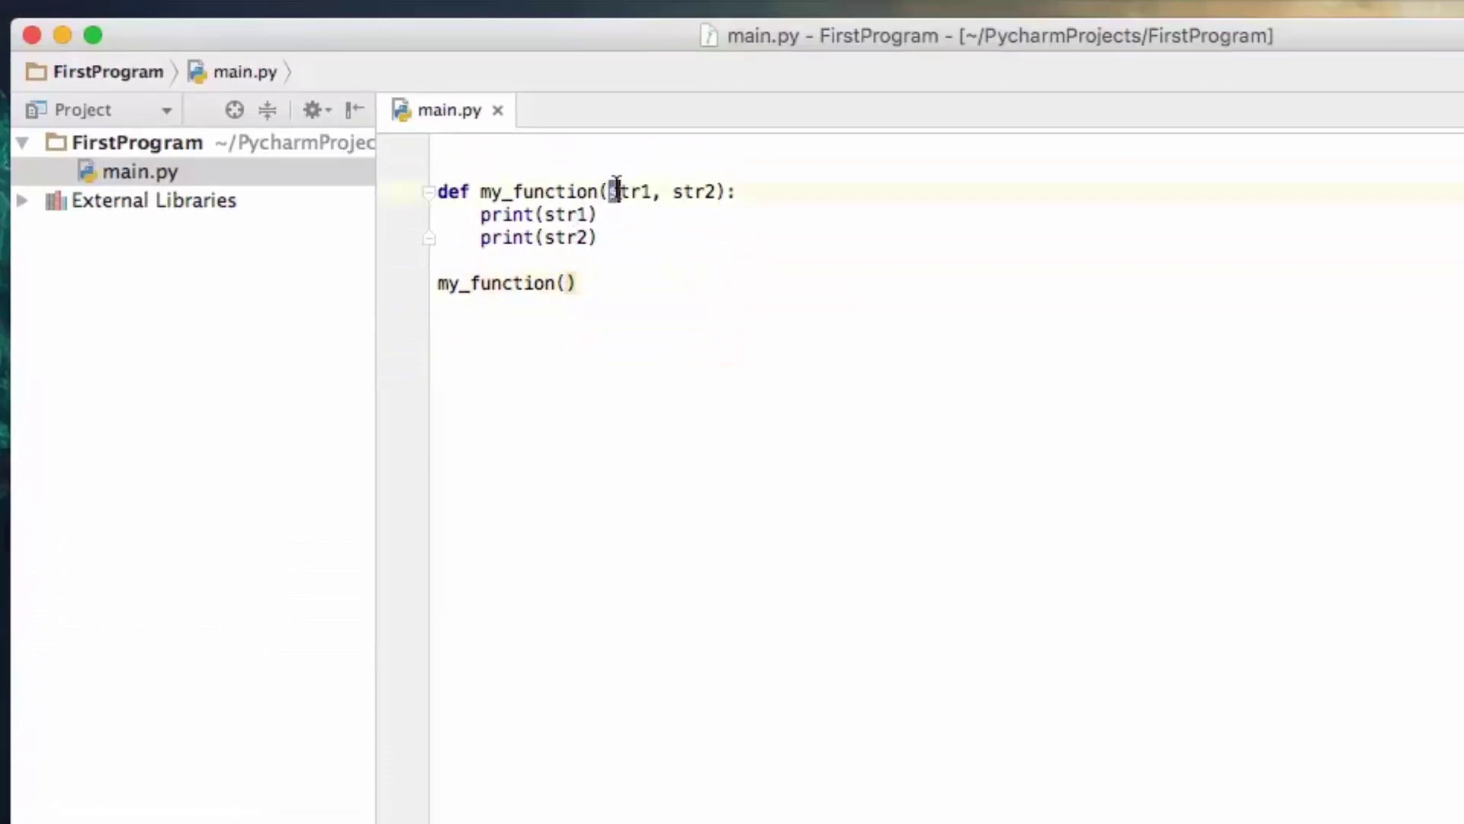
Step: Add "This is the second argument which is also a string." as the call's second argument
double_click(626, 191)
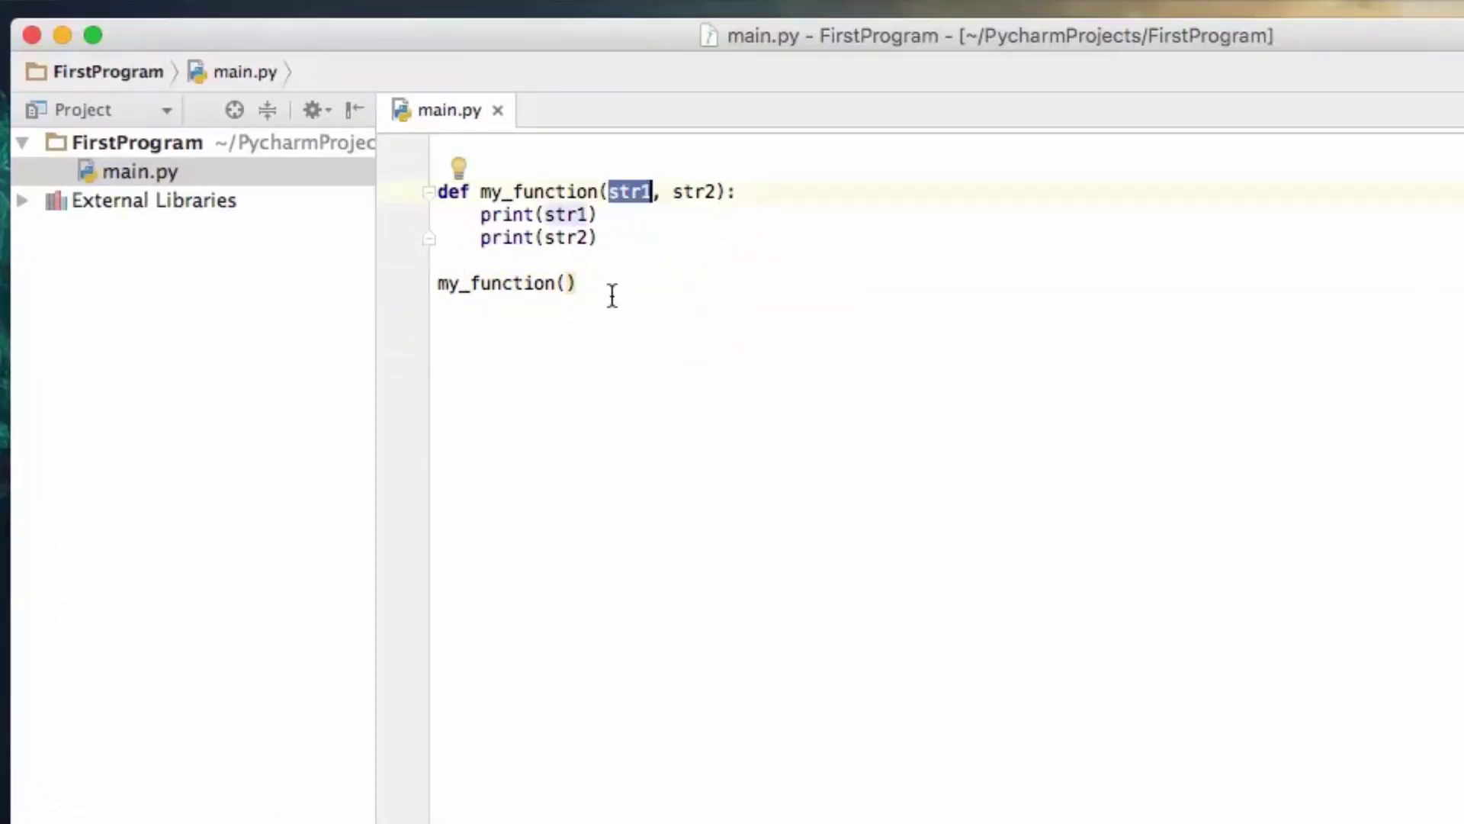
left_click(569, 284)
type("\"T")
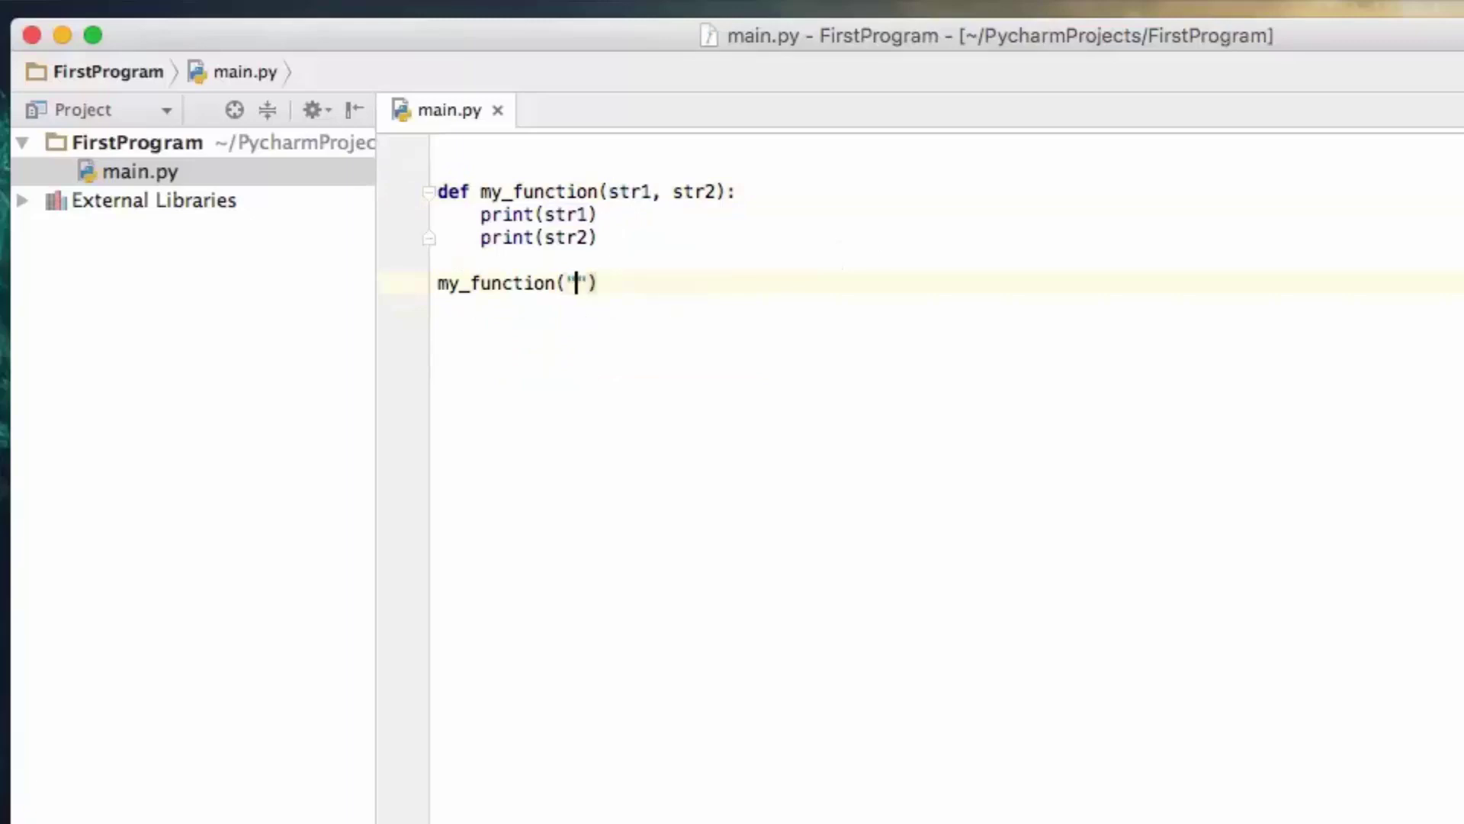
type("his ")
type("is argument ")
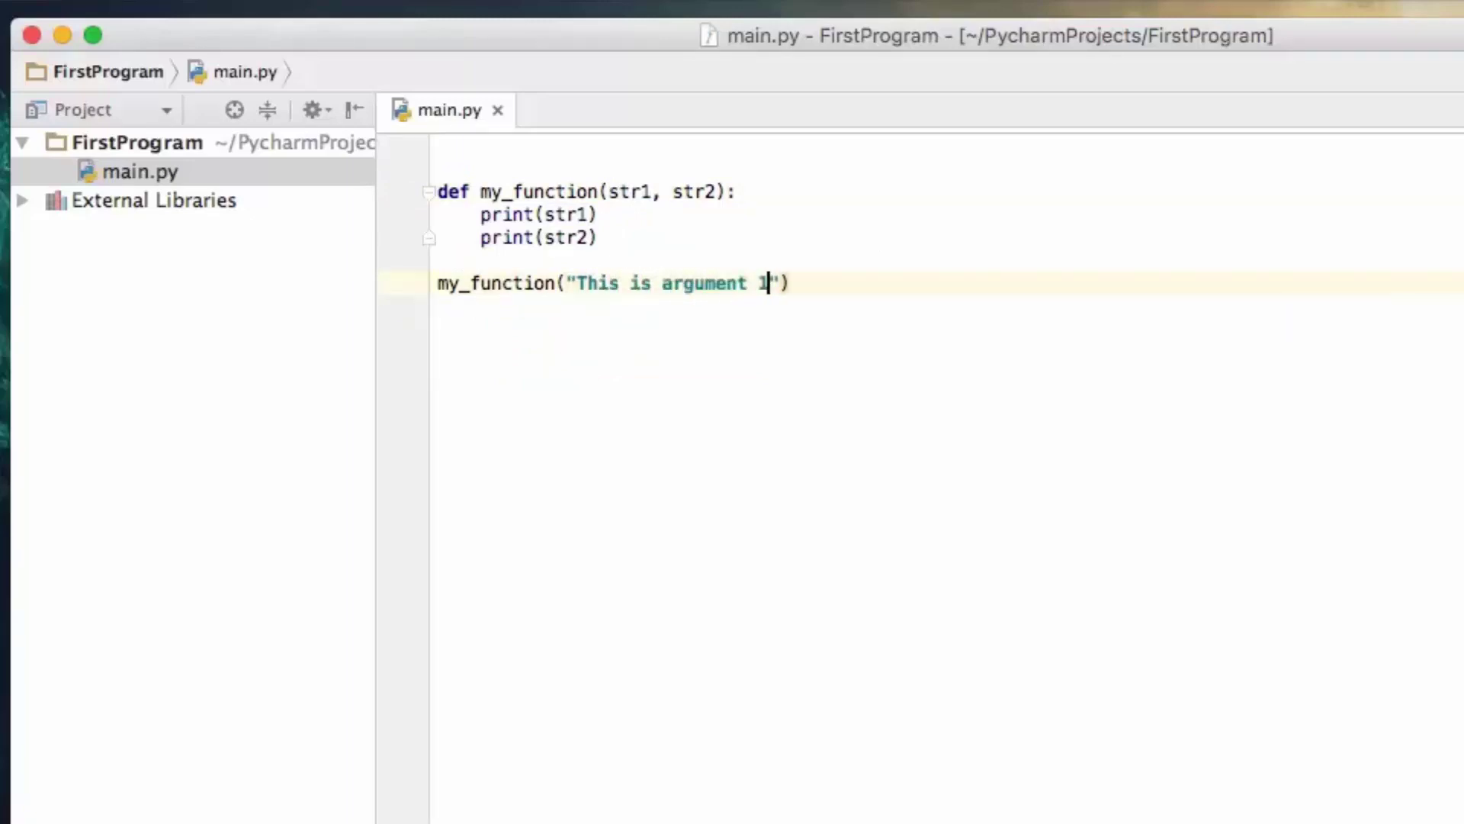
type("1\", \"")
type("Thi")
type("s is the second ")
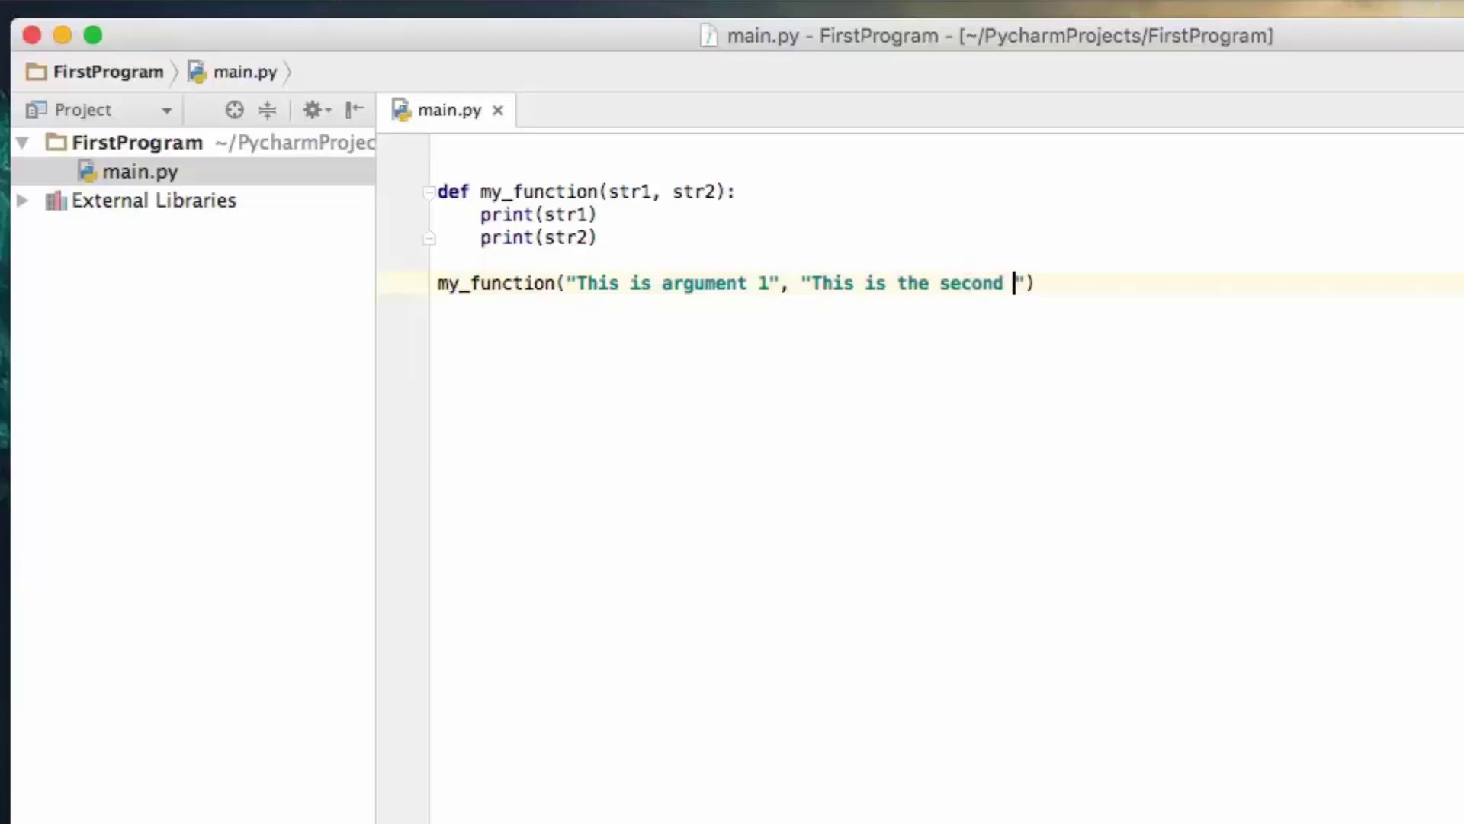
type("argument which i")
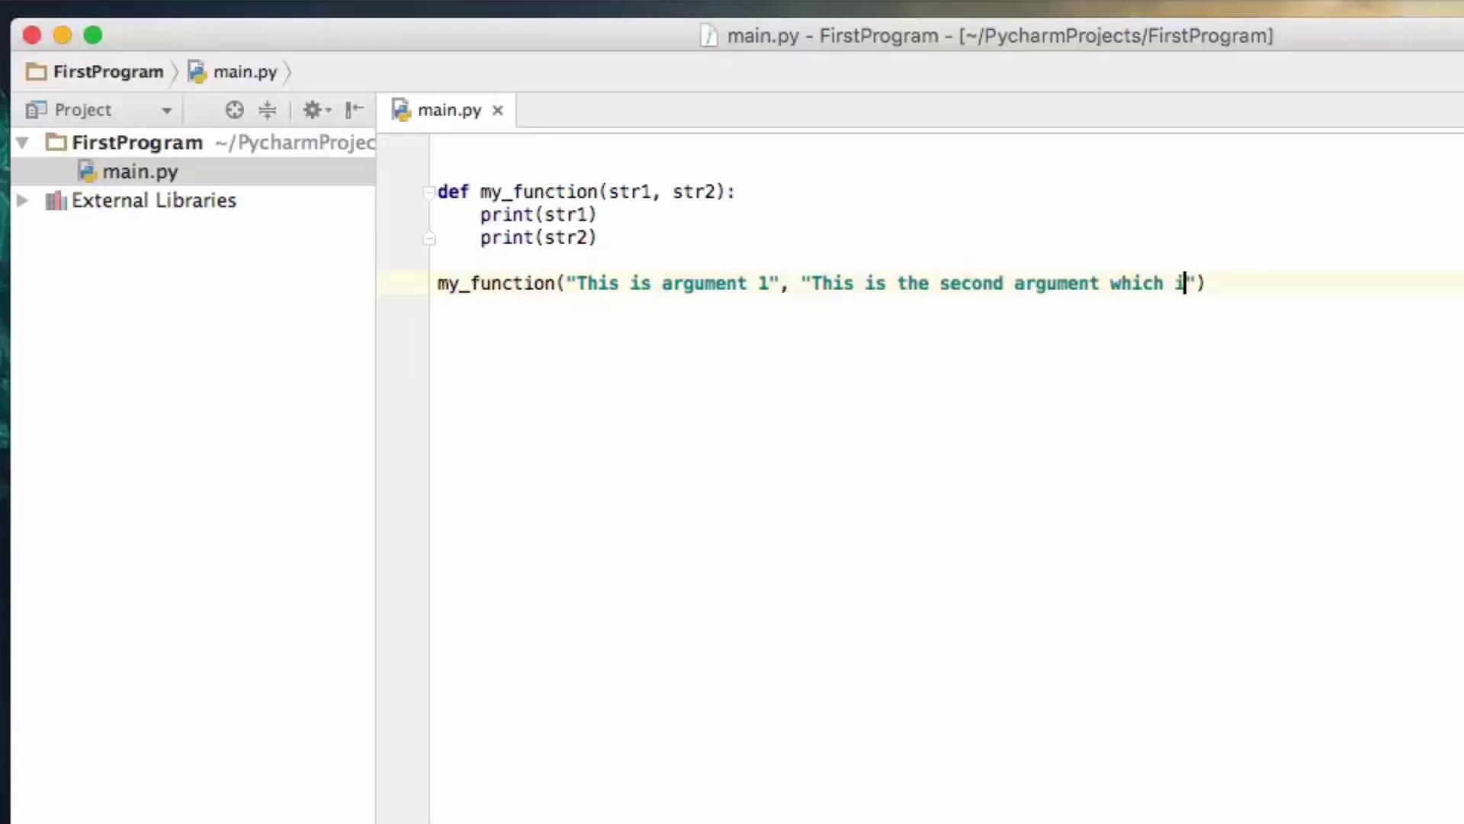
type("s also a string.\"")
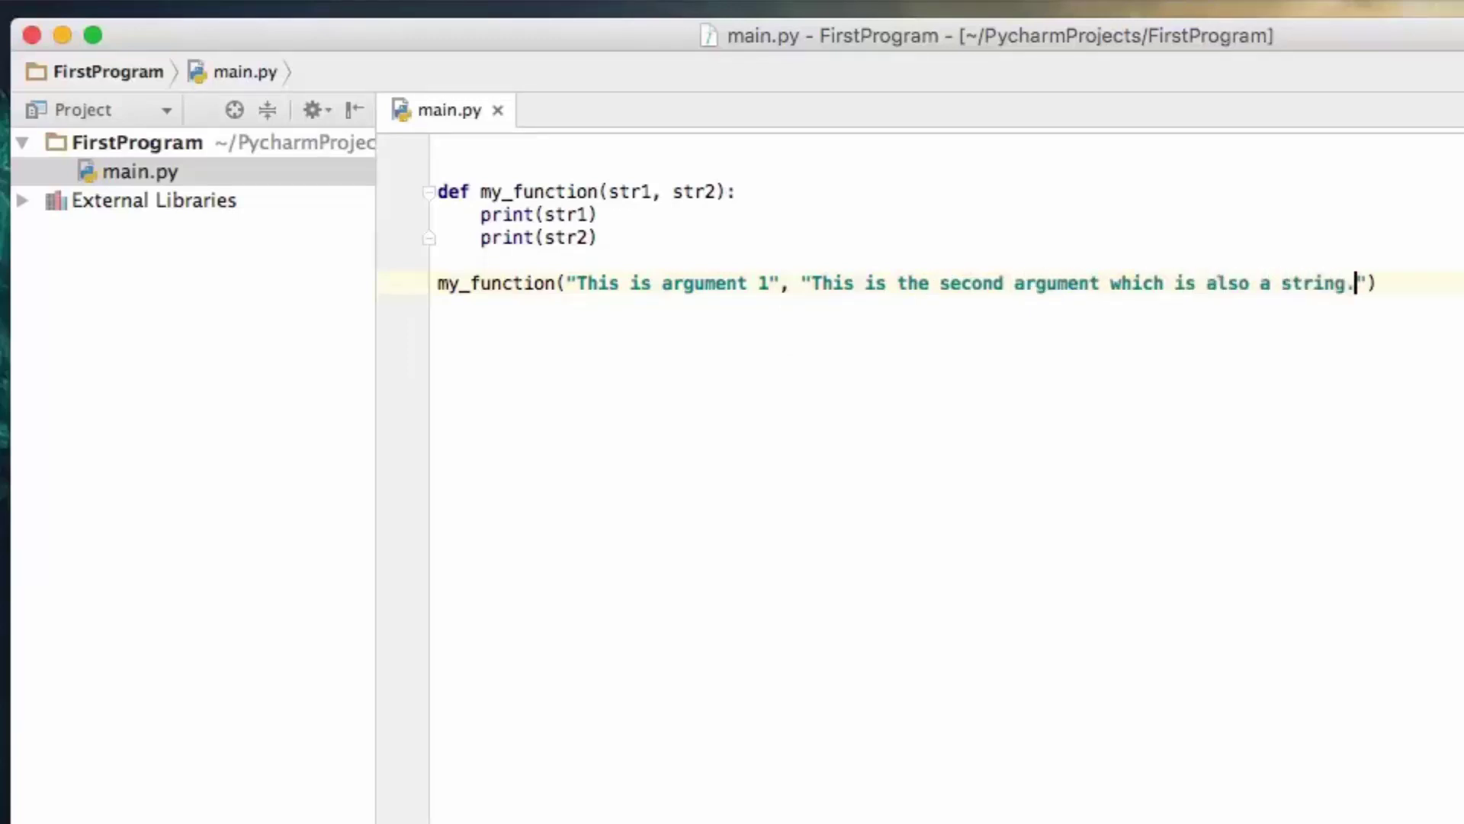
key("Right")
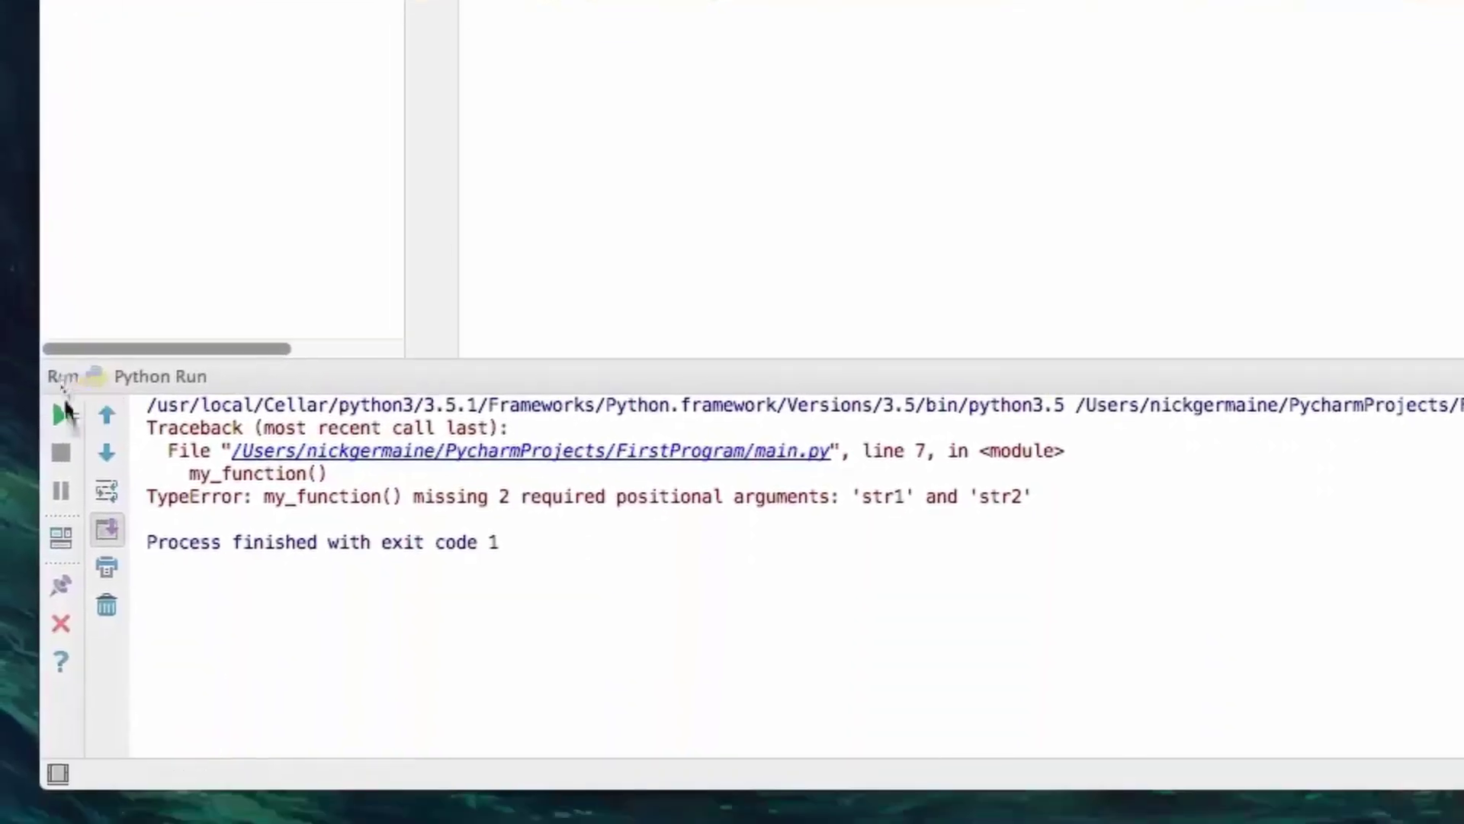
Step: Re-run main.py to print both strings with exit code 0, then highlight str2 and the second argument
left_click(63, 394)
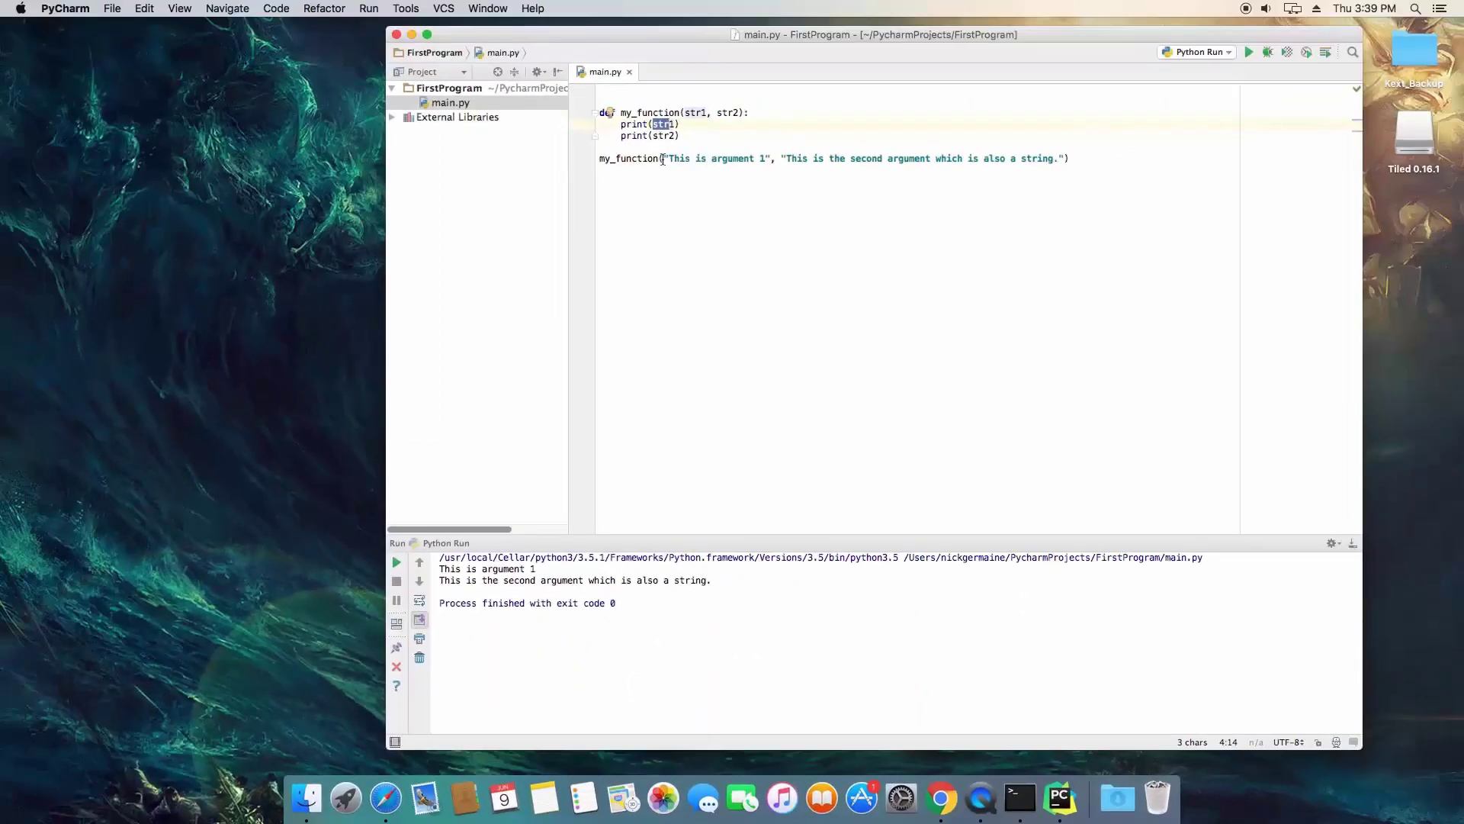
left_click(665, 157)
left_click_drag(654, 136, 682, 135)
left_click_drag(781, 157, 1061, 158)
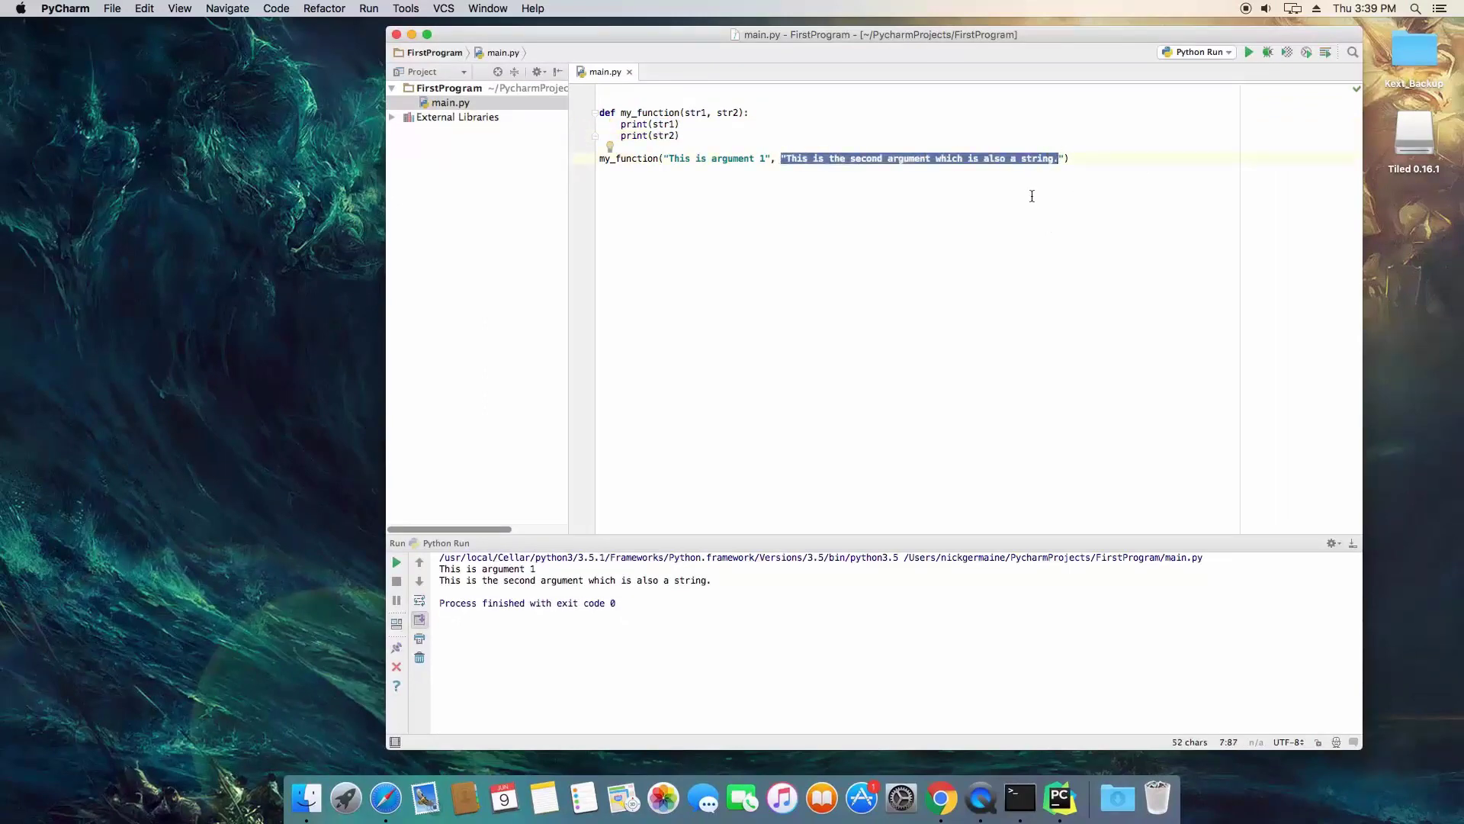
left_click(1069, 159)
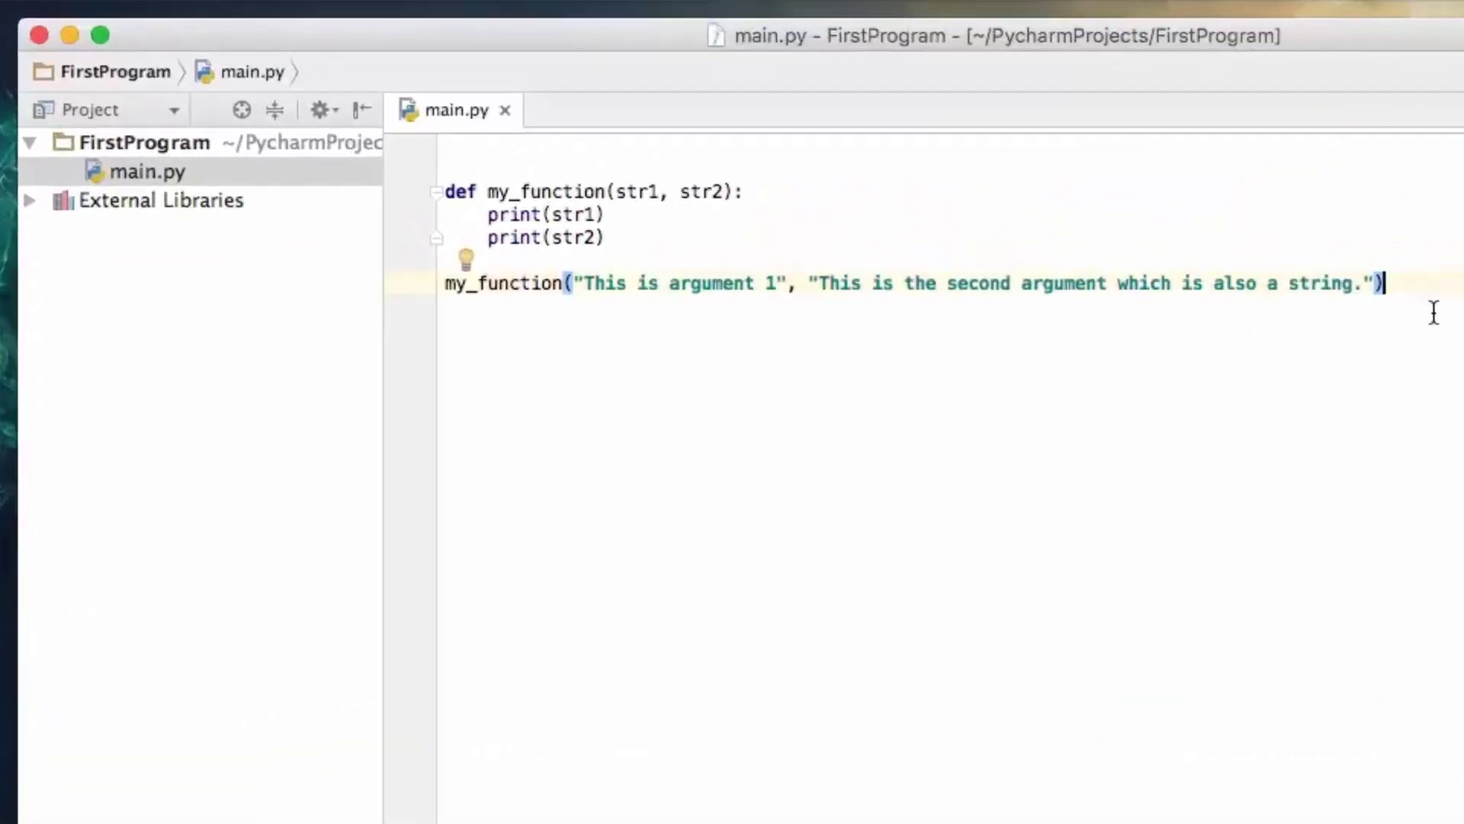
Step: Start a new line under the existing call for the second my_function("Stringy", "Hello World") call
key("Return")
type("my")
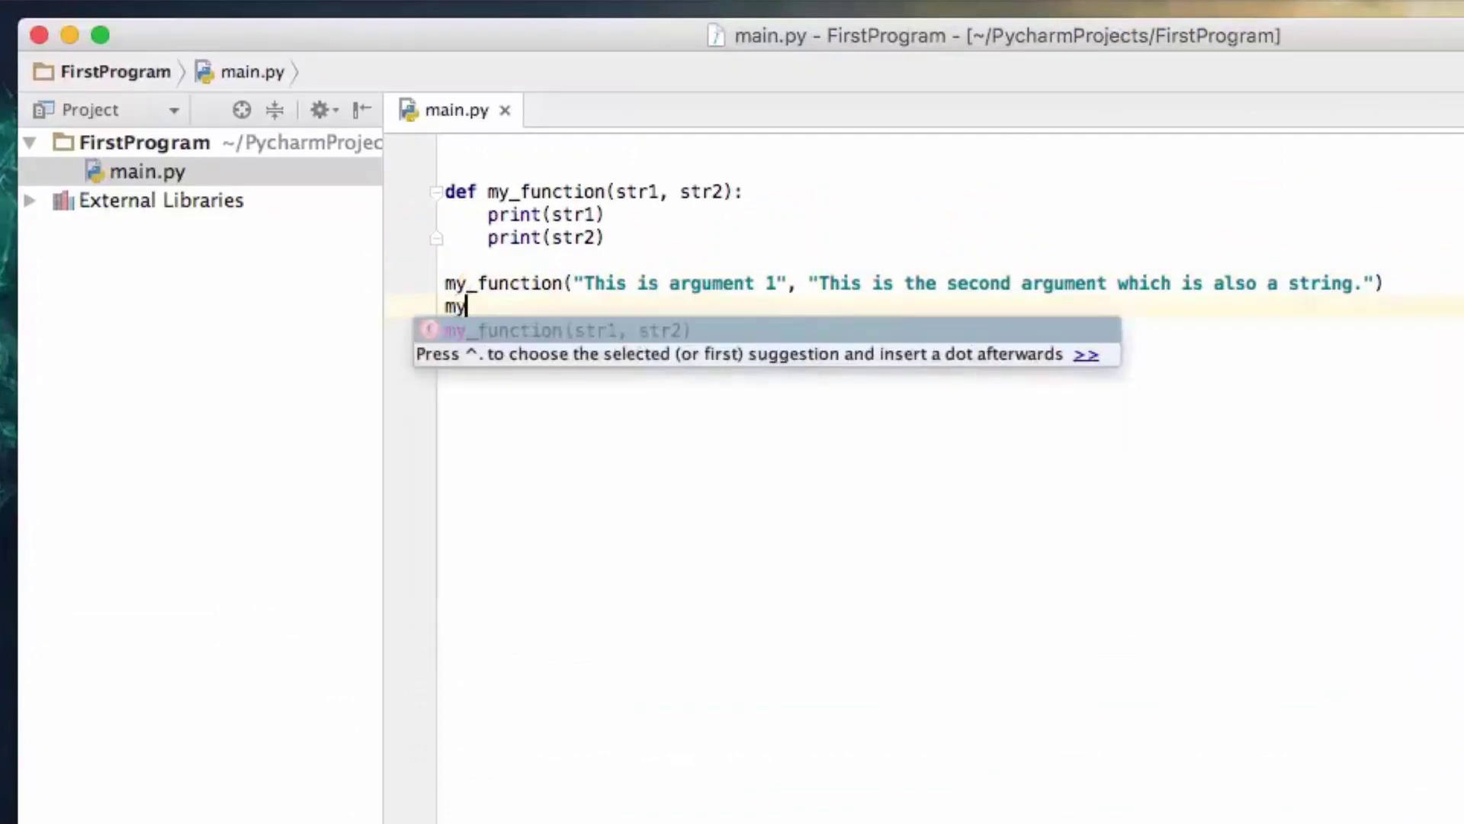
type("_function")
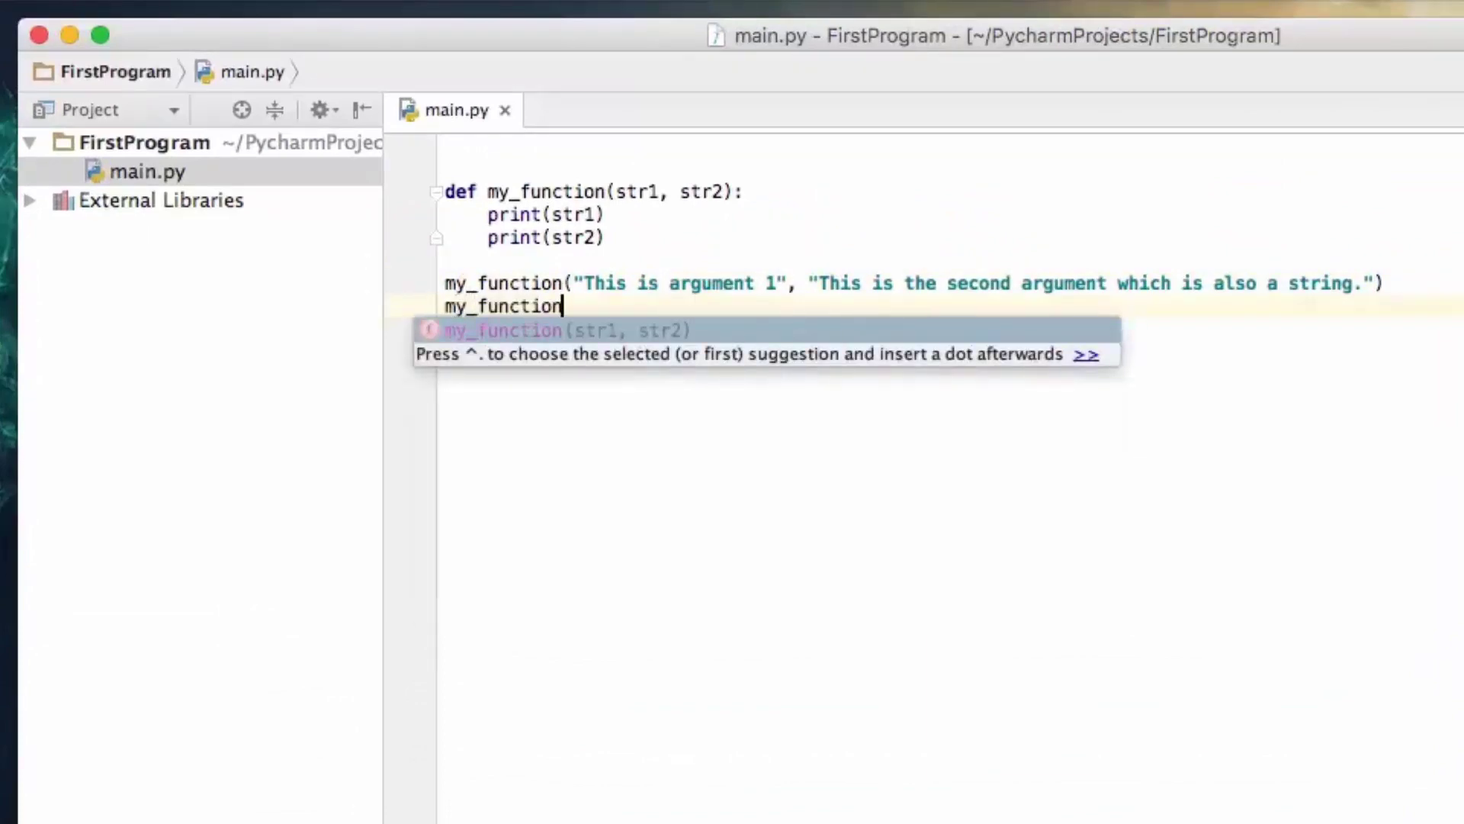
type("(\"")
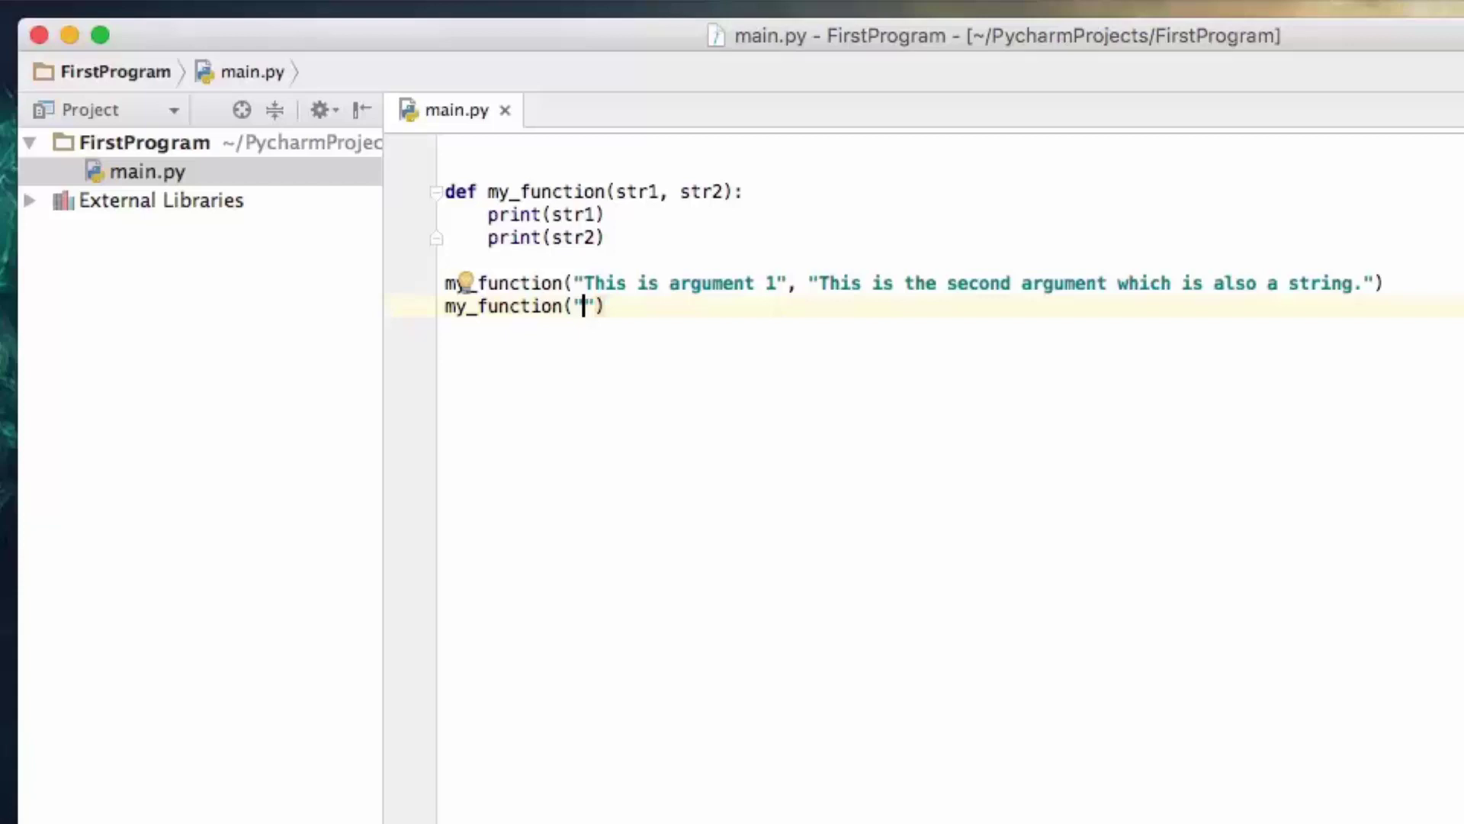
type("Stringy\"")
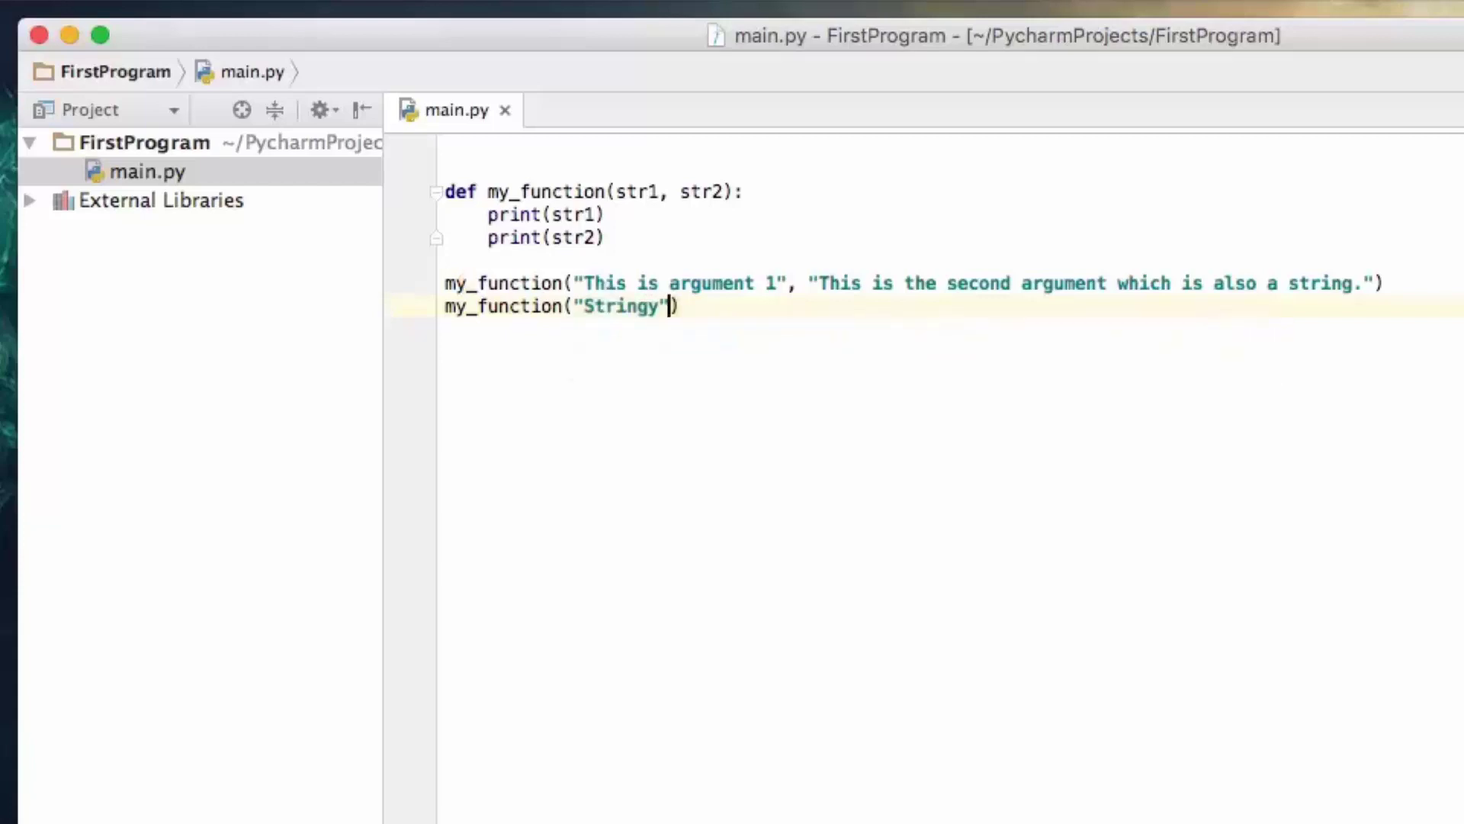
type(", \"")
type("Hello ")
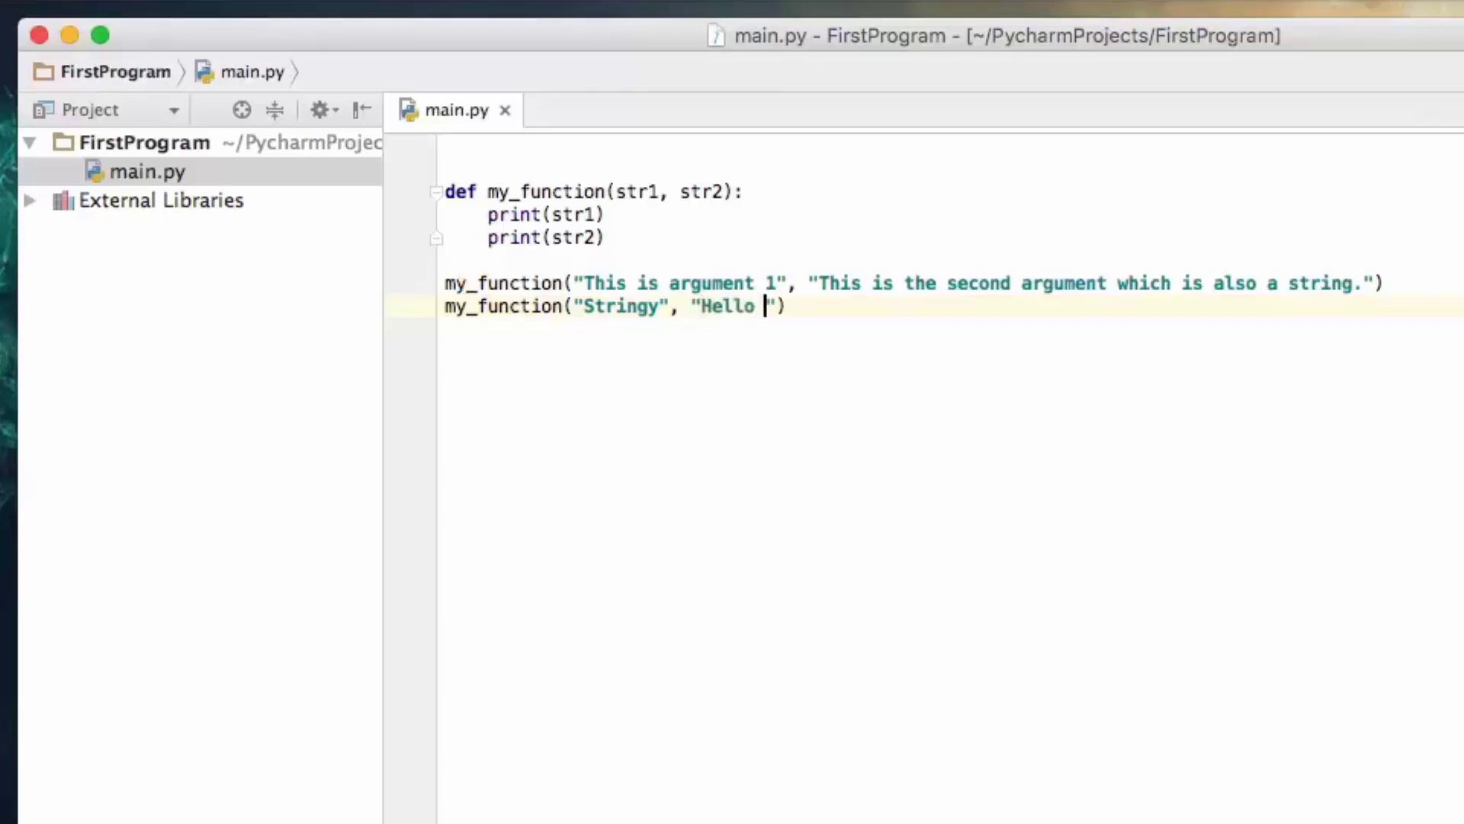
type("World")
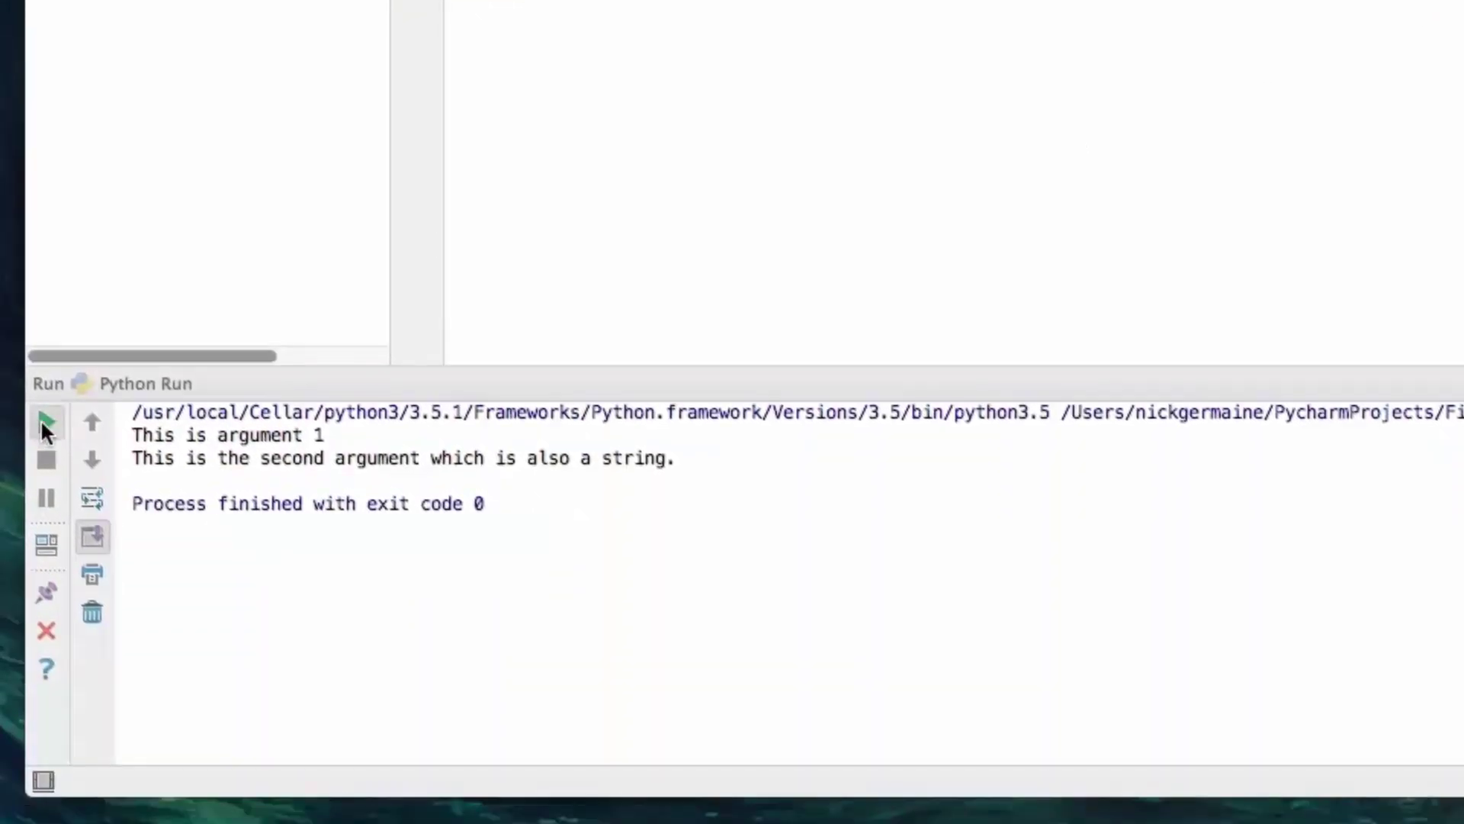
Step: Re-run main.py for four output lines, then highlight the output lines and both my_function calls
left_click(40, 418)
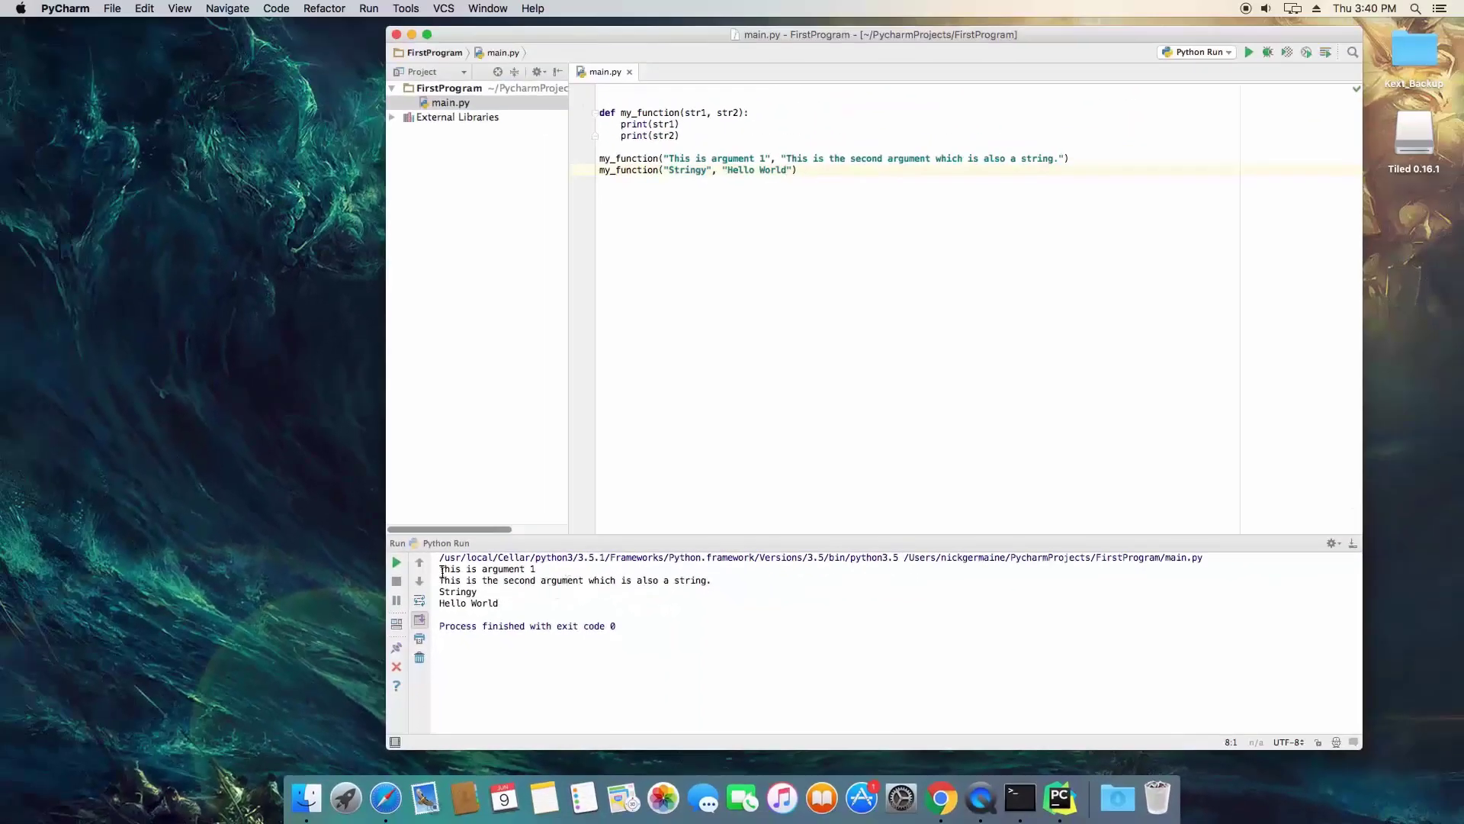
left_click_drag(439, 568, 538, 568)
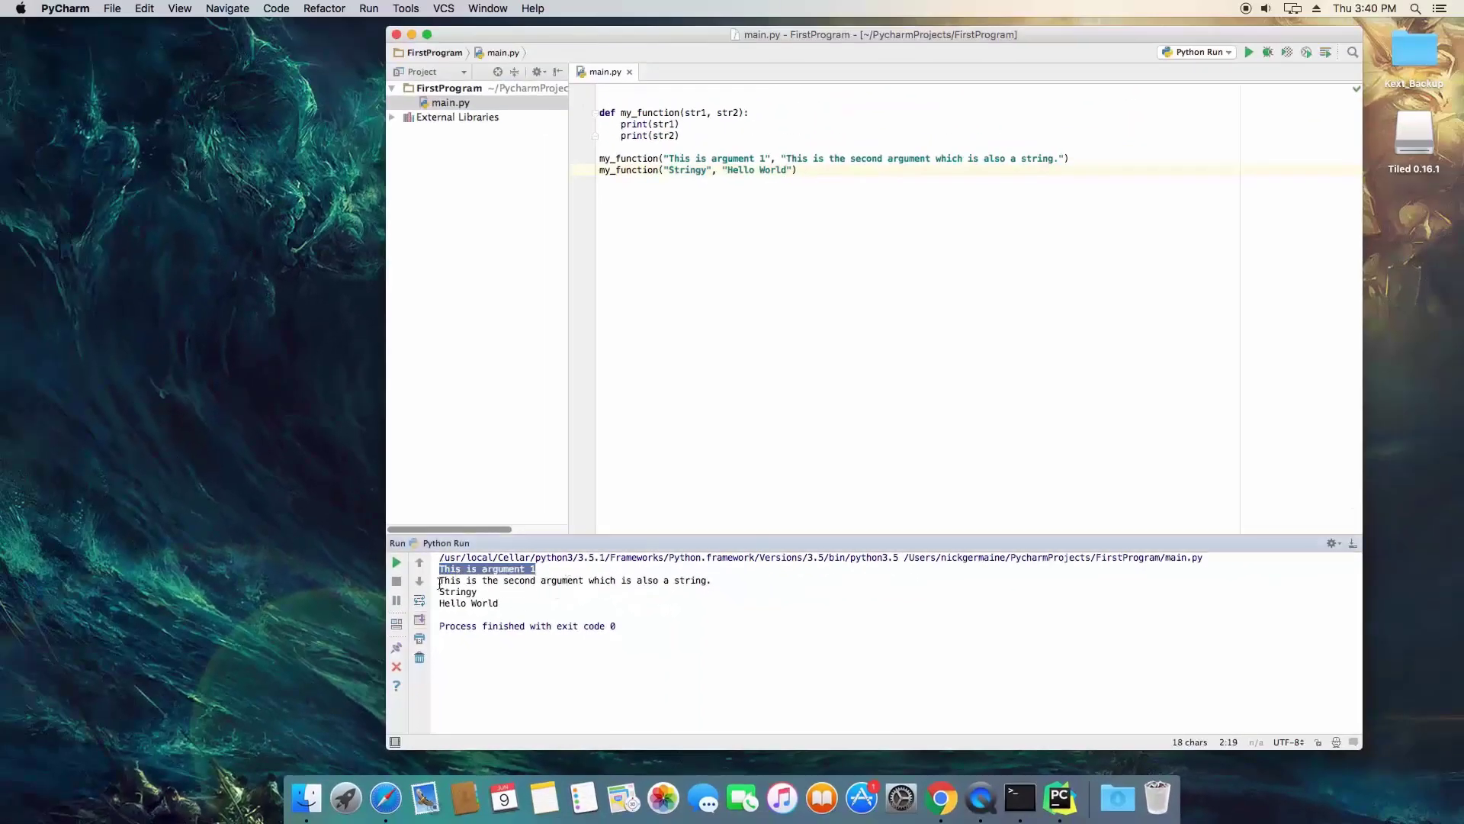
left_click_drag(439, 580, 706, 580)
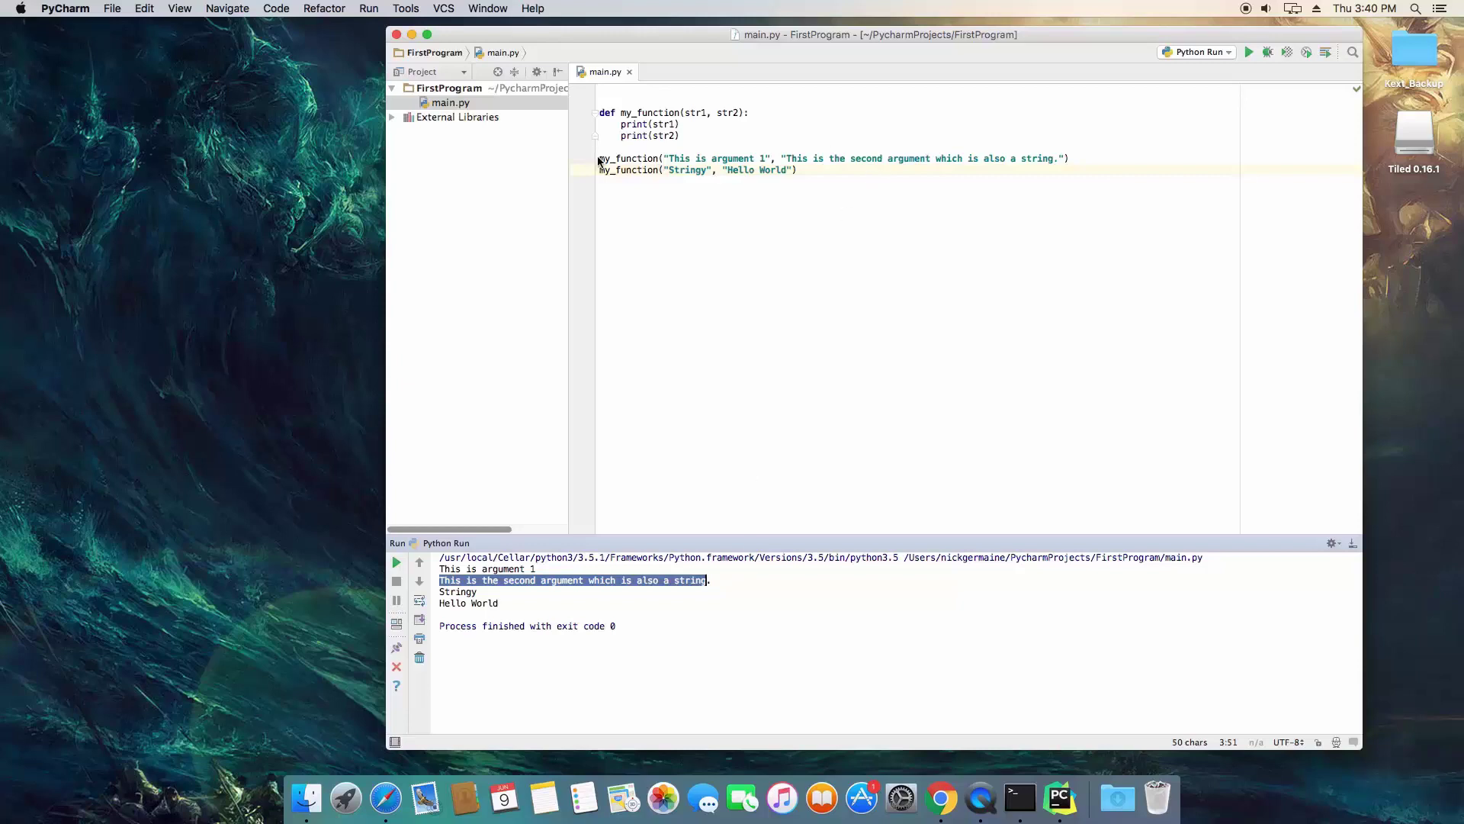
left_click_drag(600, 158, 661, 159)
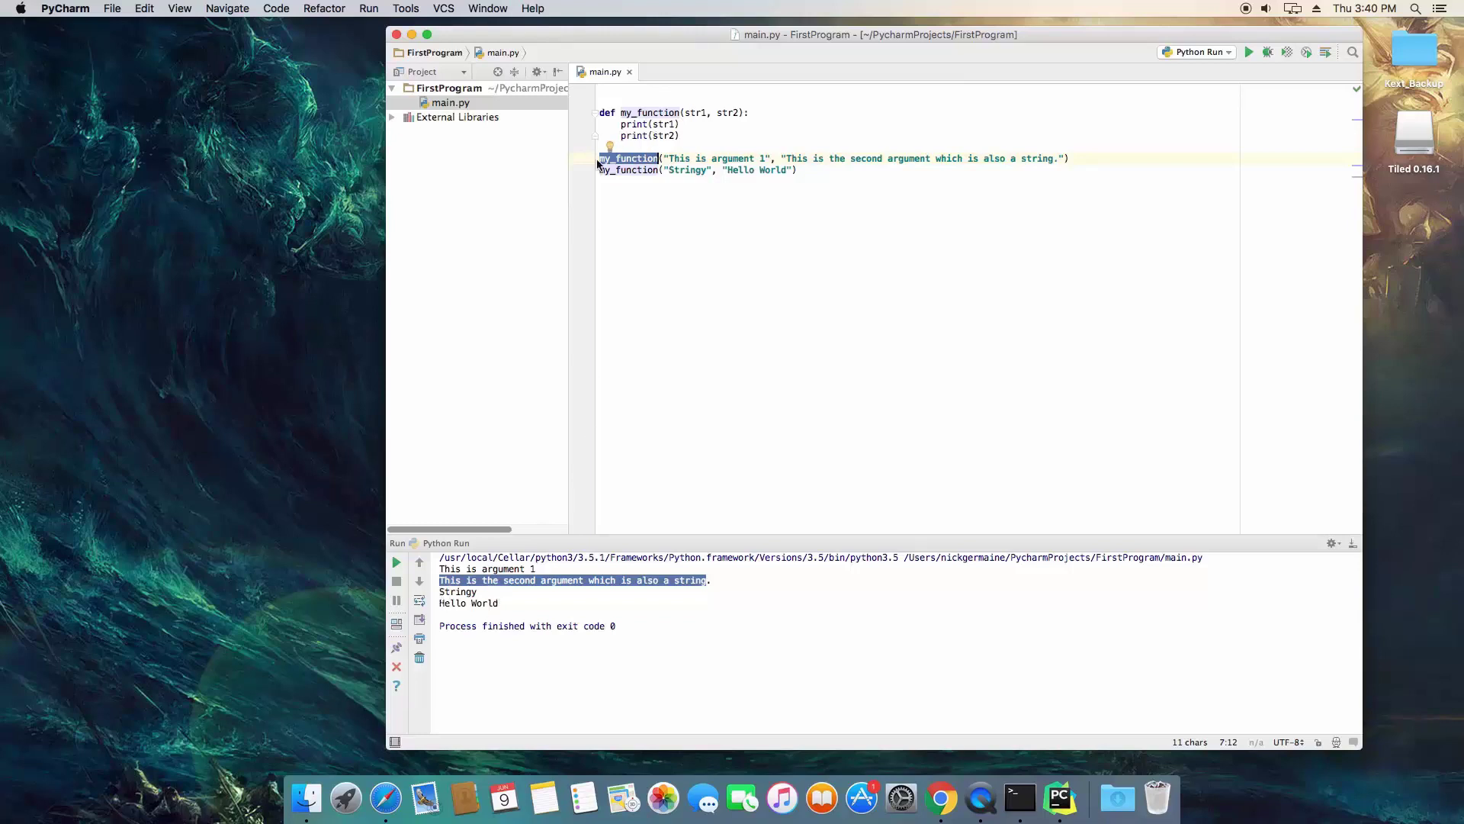
left_click_drag(600, 169, 664, 169)
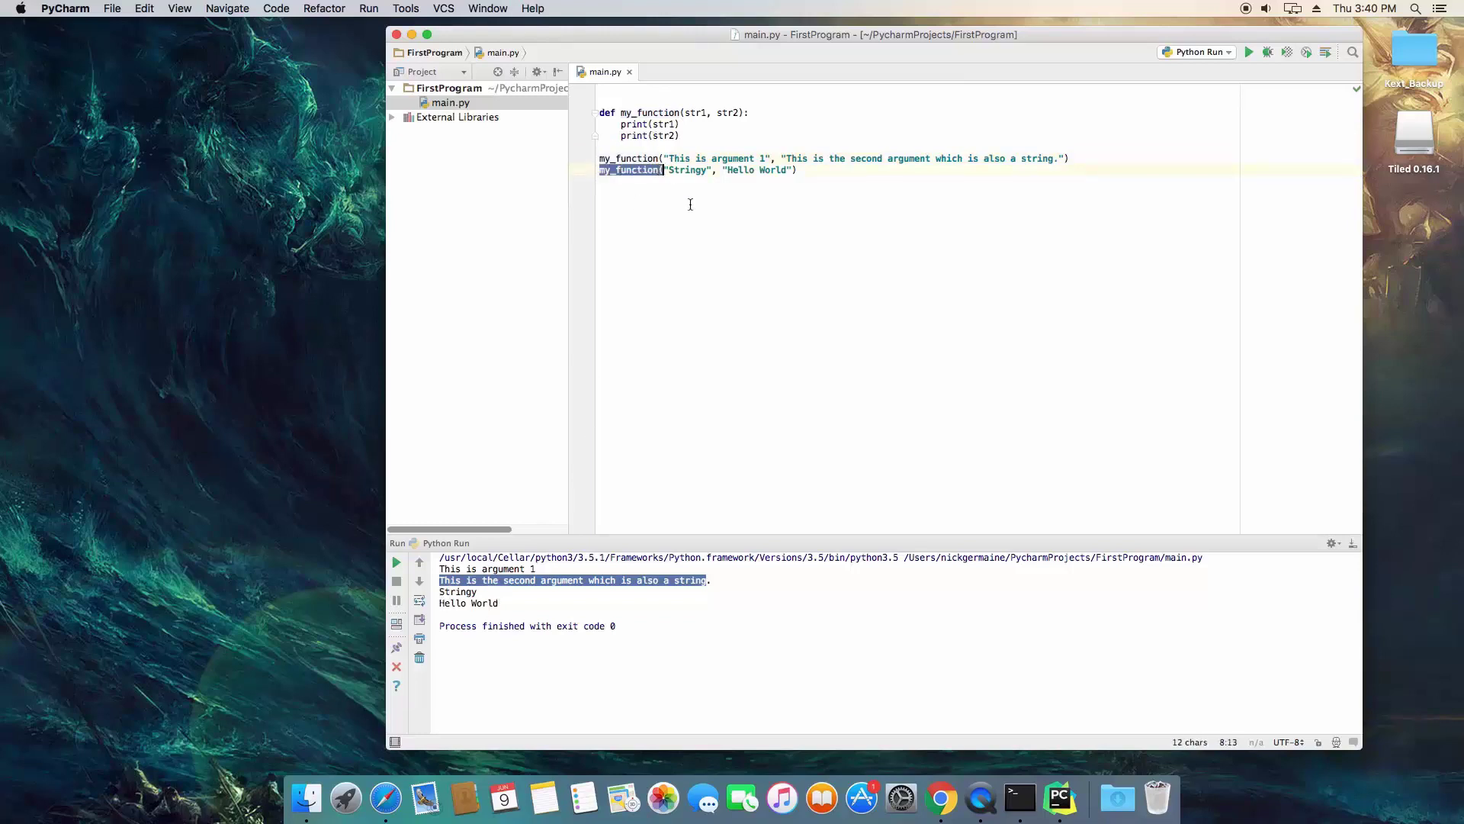
left_click(817, 170)
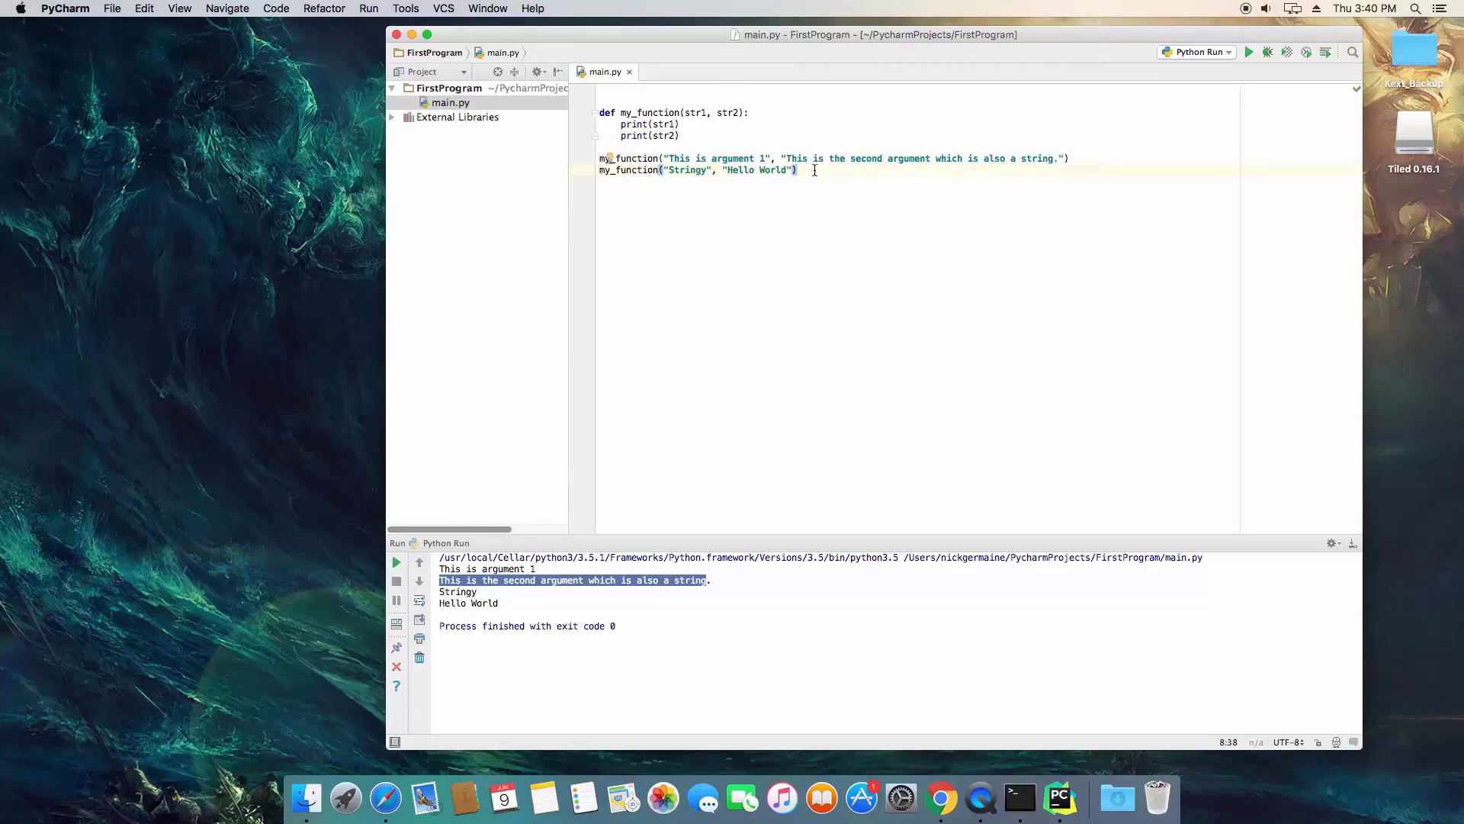